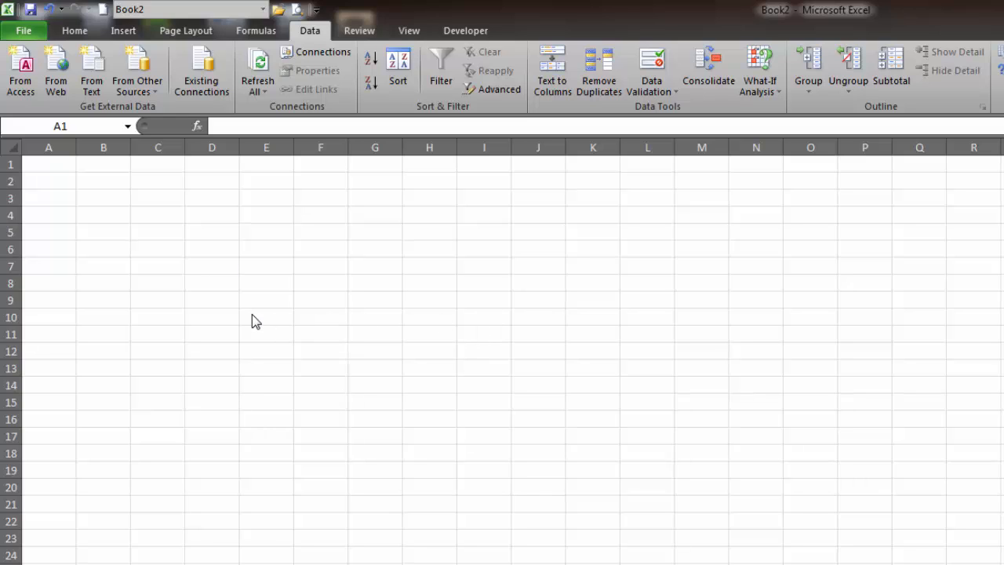
left_click(270, 266)
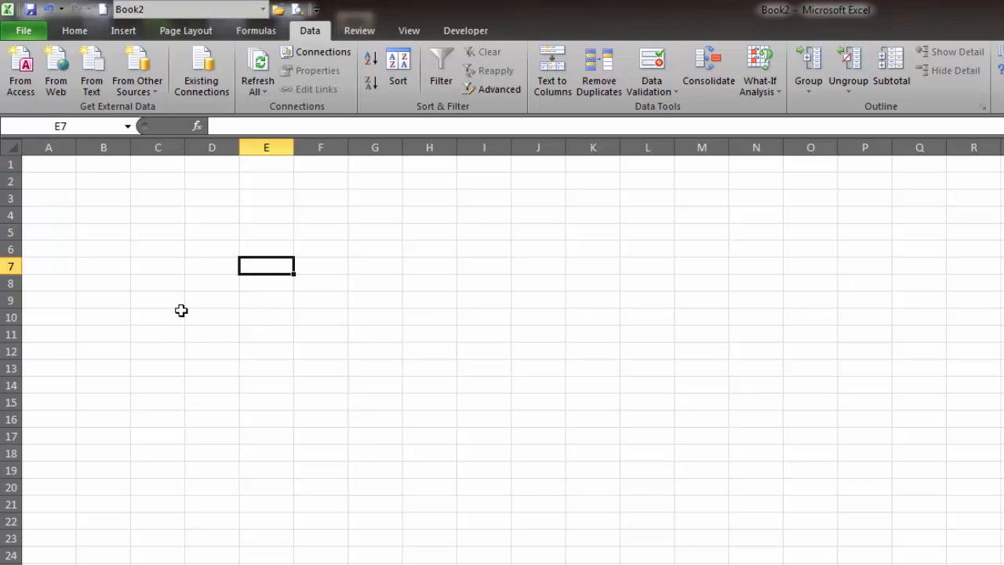
left_click(203, 251)
left_click_drag(206, 265, 231, 563)
left_click_drag(251, 233, 764, 229)
left_click(375, 384)
key("shift+Left")
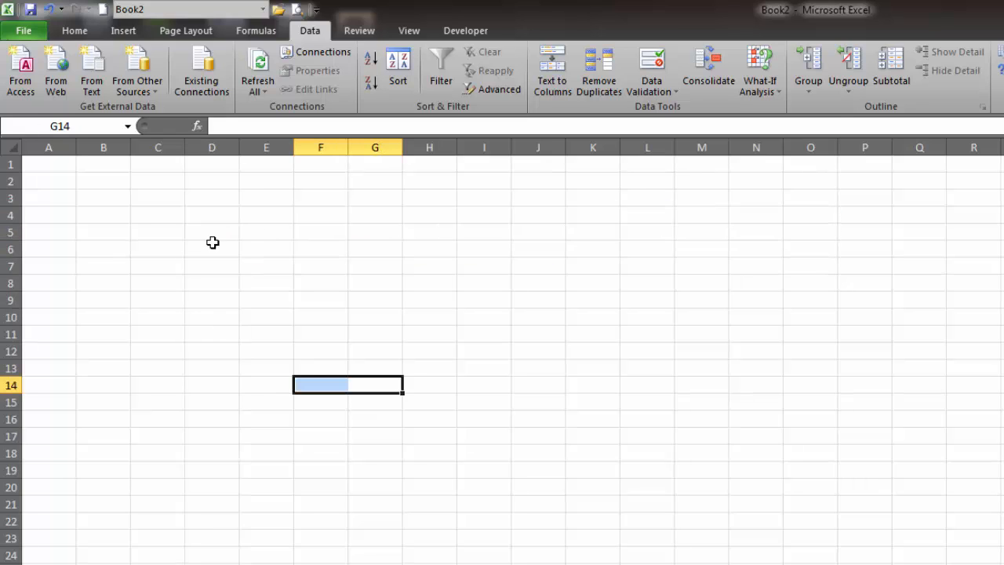
Fill cells D6 to D15 with the number series 1 to 10, starting from the entered values 1 and 2.
left_click(214, 247)
type("1")
key("Return")
type("2")
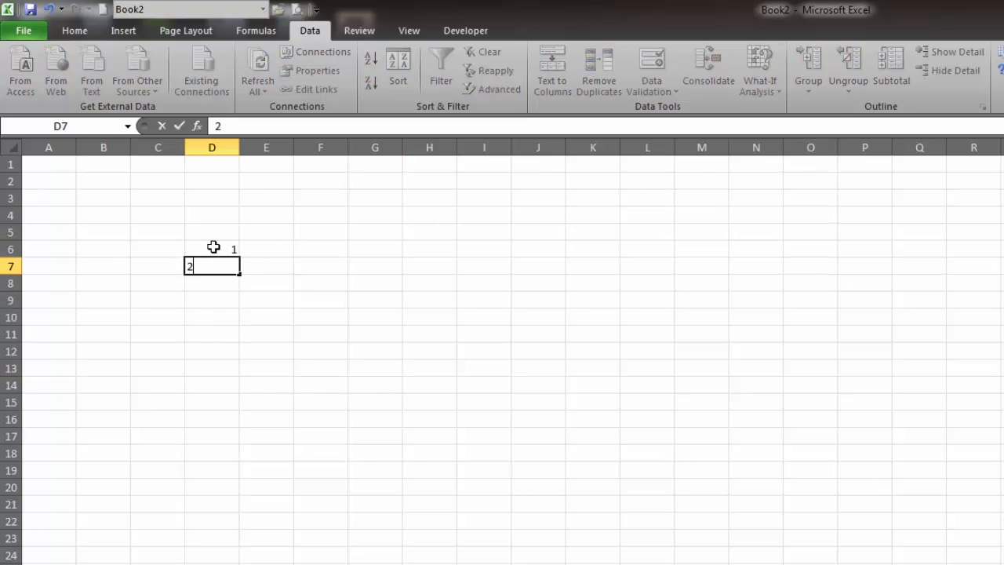
key("Return")
left_click_drag(213, 247, 235, 277)
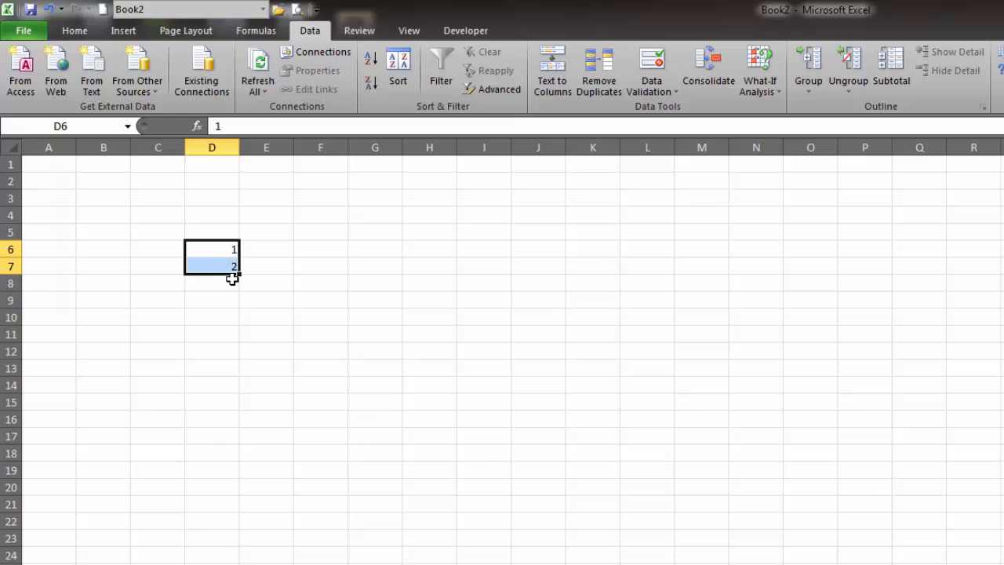
left_click(233, 285)
left_click_drag(228, 250, 240, 321)
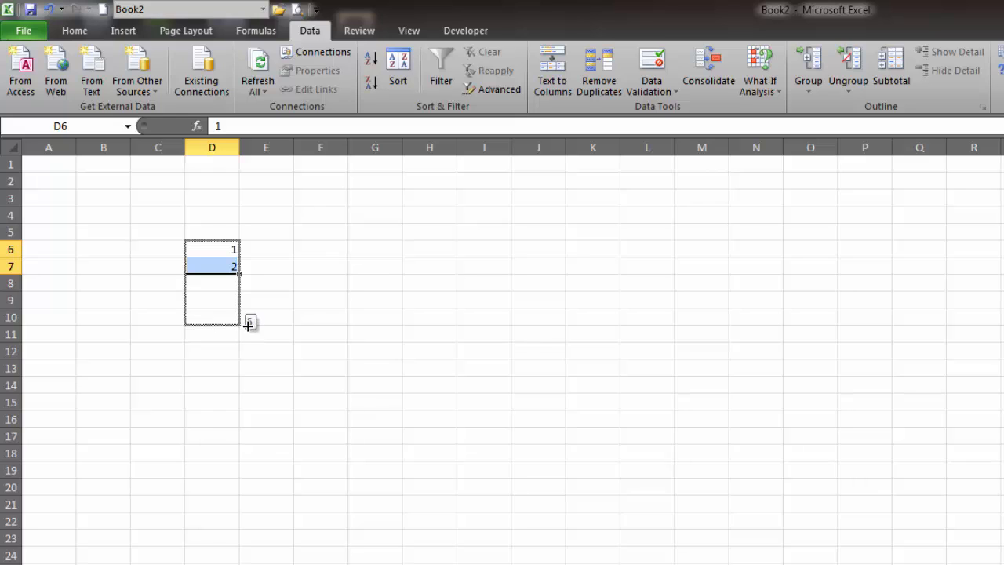
left_click_drag(228, 323, 232, 416)
Fill cells E5 to N5 with the number series 1 to 10, starting from the entered values 1 and 2.
left_click(274, 237)
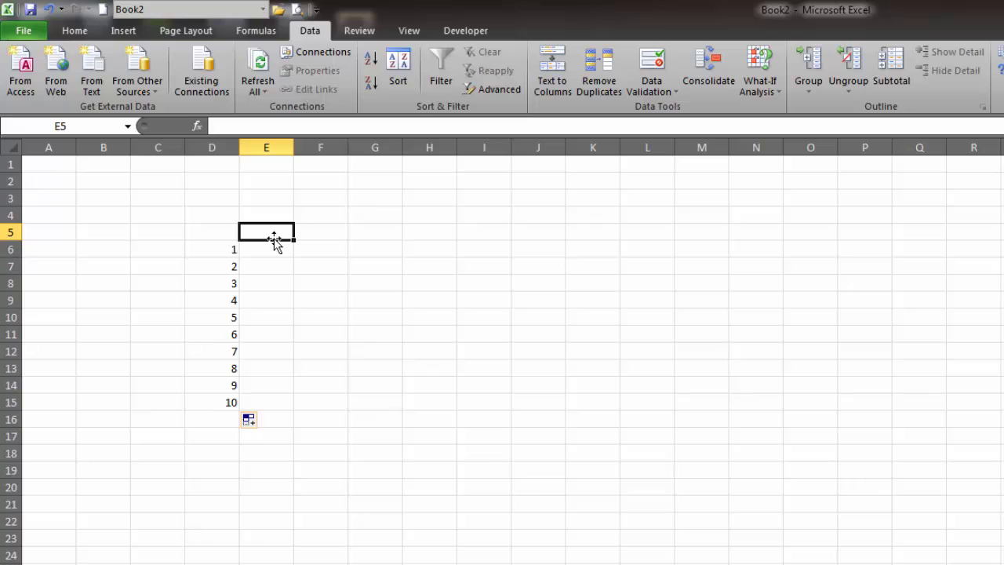
type("1")
key("Tab")
type("2")
key("Tab")
left_click_drag(274, 237, 782, 236)
left_click(571, 507)
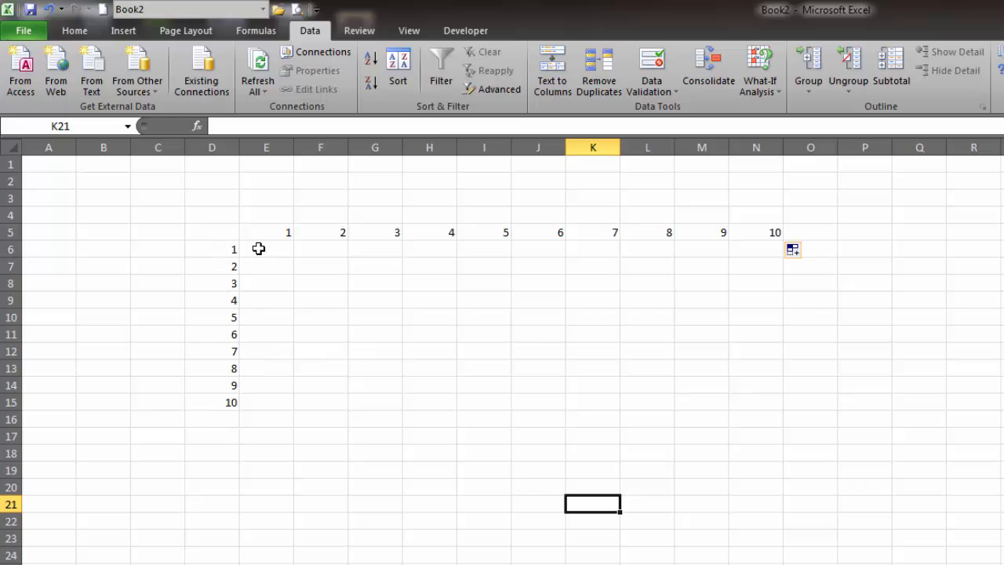
Shade the empty grid E6:N15 between the two number series with a light gray fill.
left_click_drag(258, 248, 742, 399)
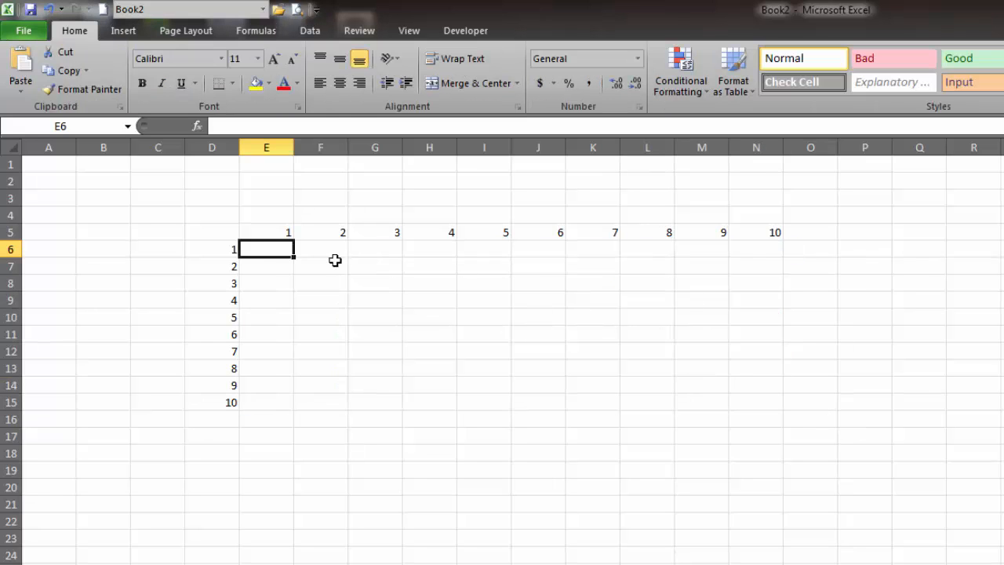
left_click_drag(266, 249, 764, 399)
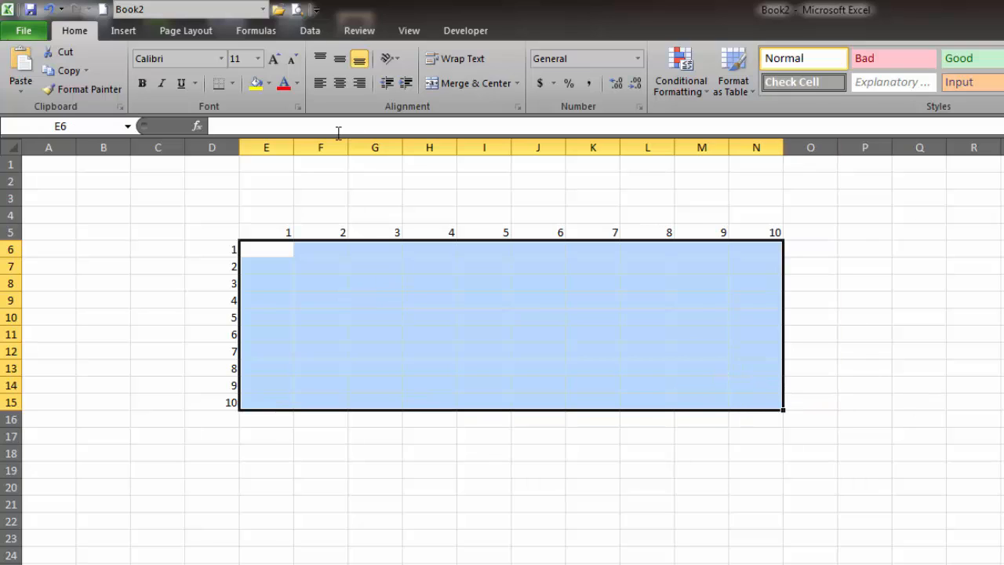
key("alt")
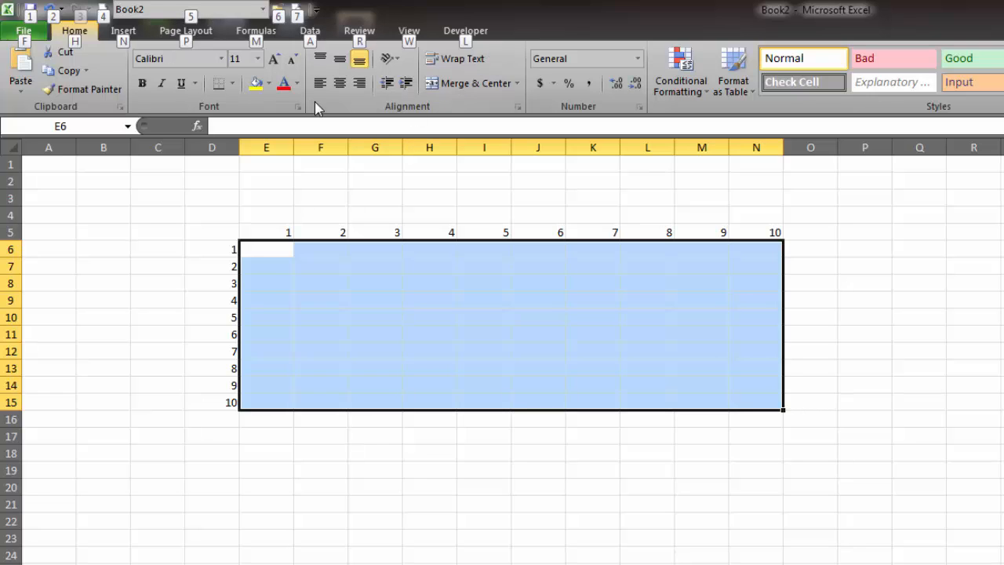
key("h")
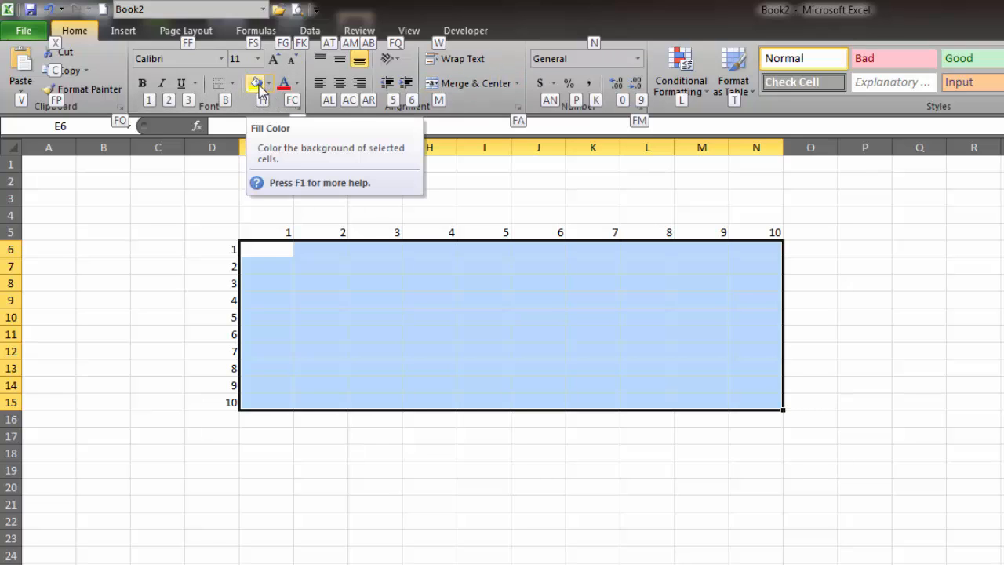
key("h")
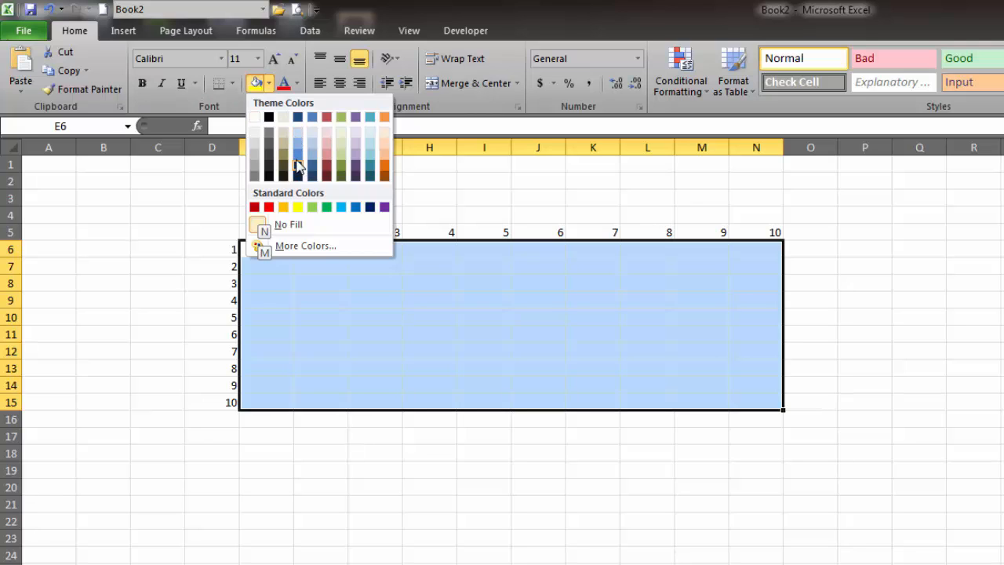
left_click(255, 146)
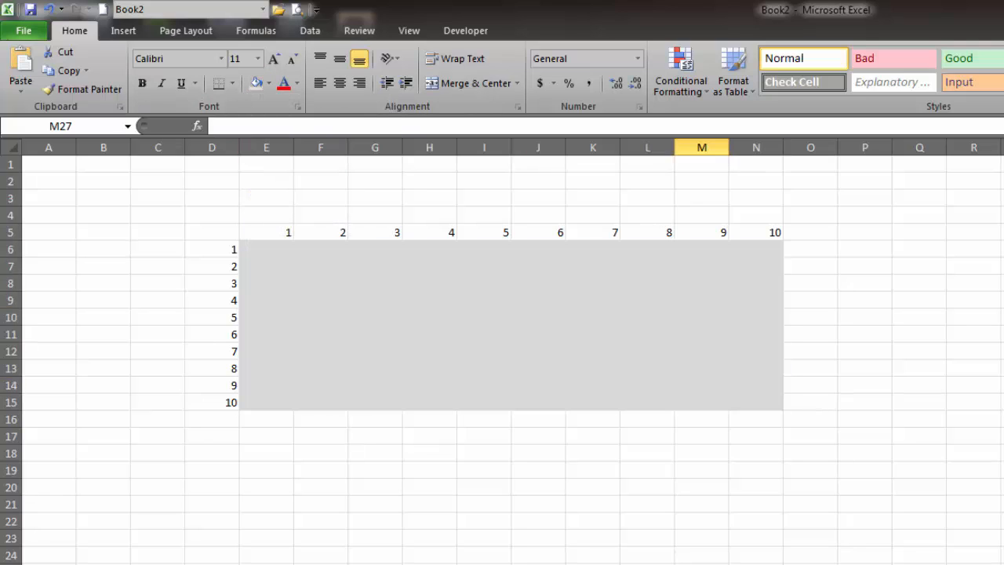
left_click_drag(262, 247, 759, 402)
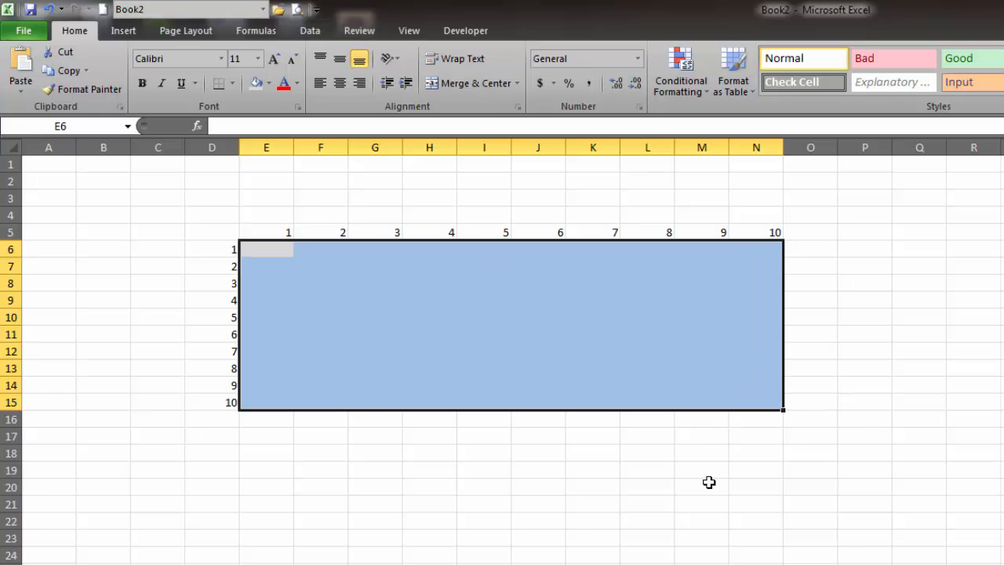
key("alt")
key("h")
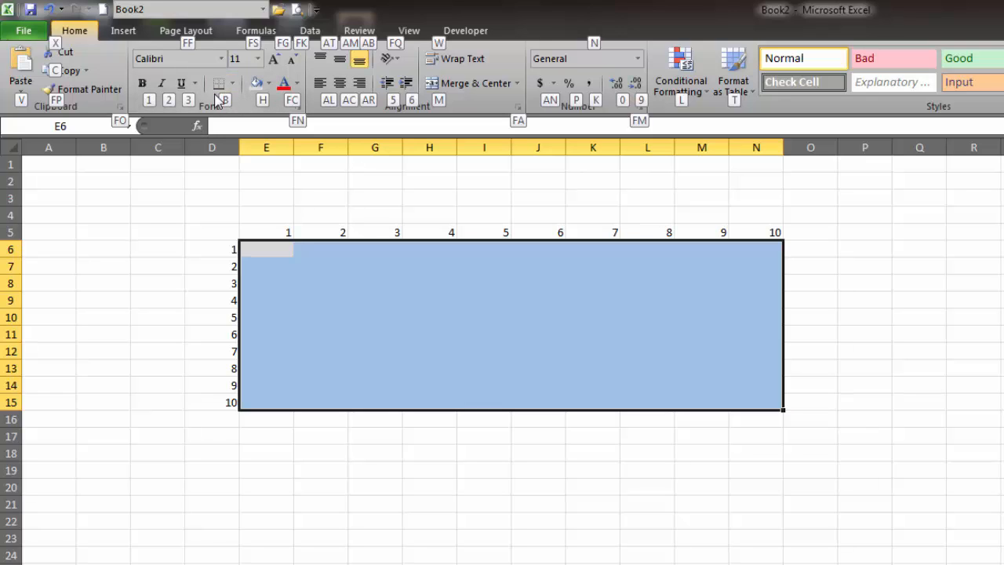
key("b")
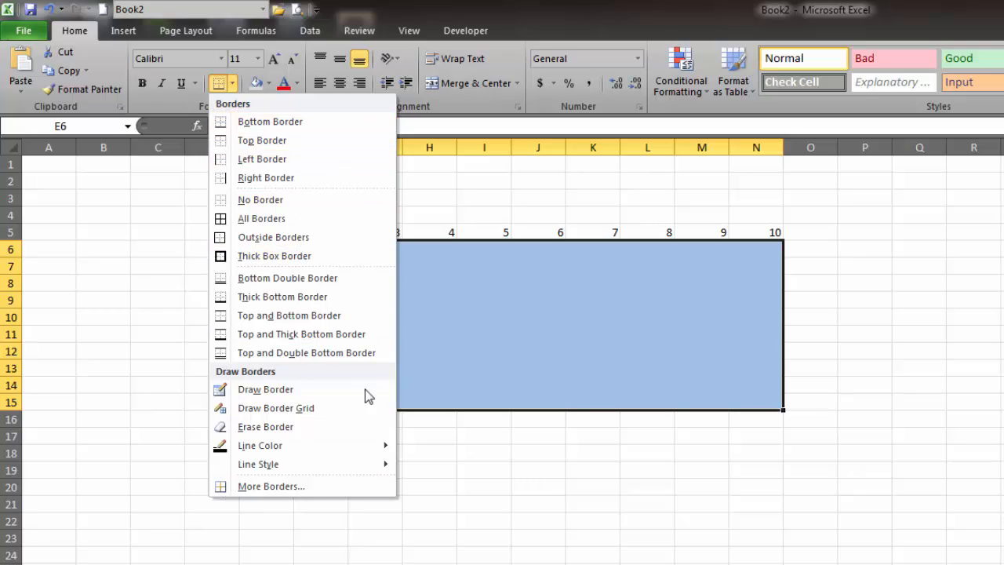
key("Escape")
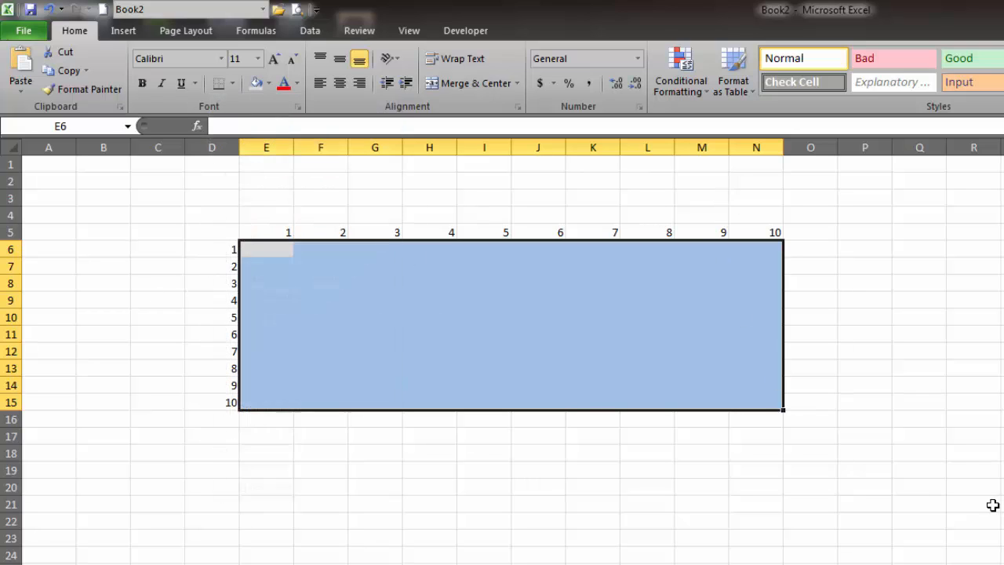
left_click(909, 401)
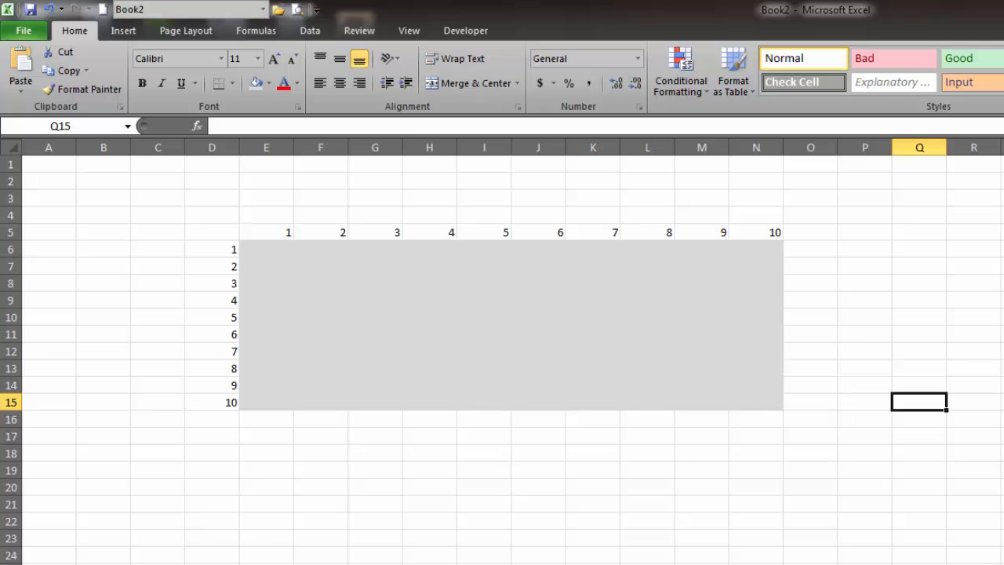
key("alt+F11")
key("alt+F11")
Try out a new comment on header cell M5 with a few letters of text, and delete the comment.
left_click(699, 229)
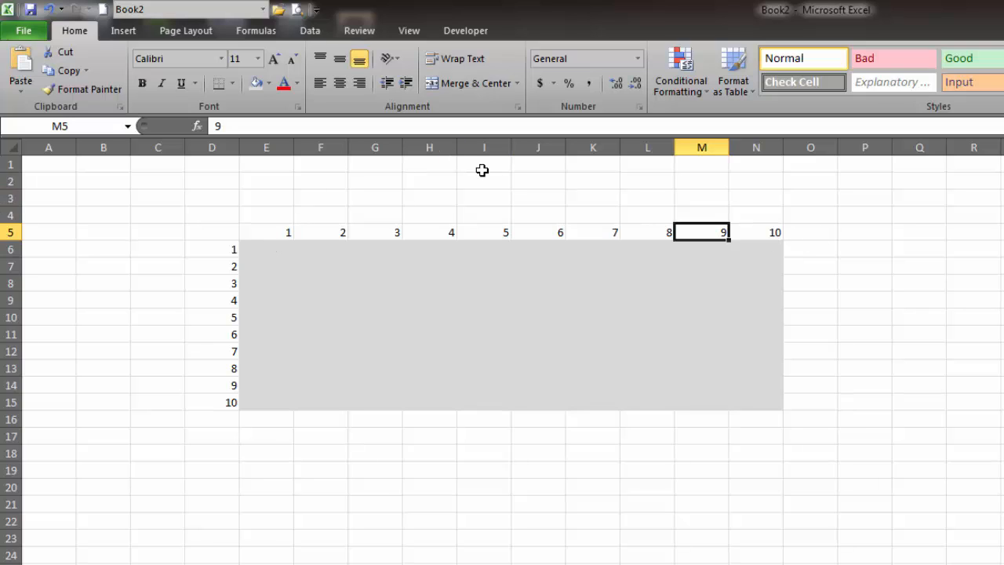
key("alt")
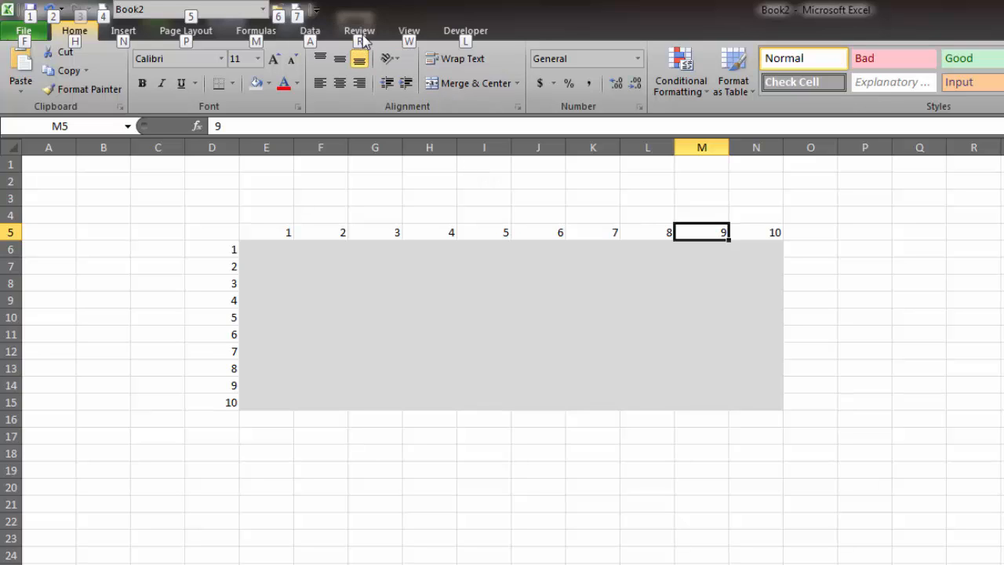
key("r")
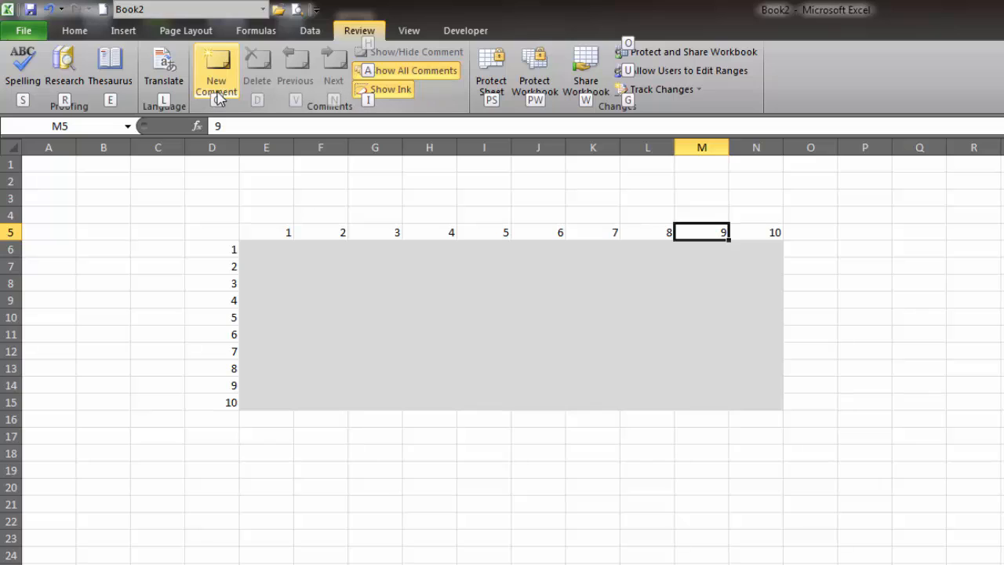
key("c")
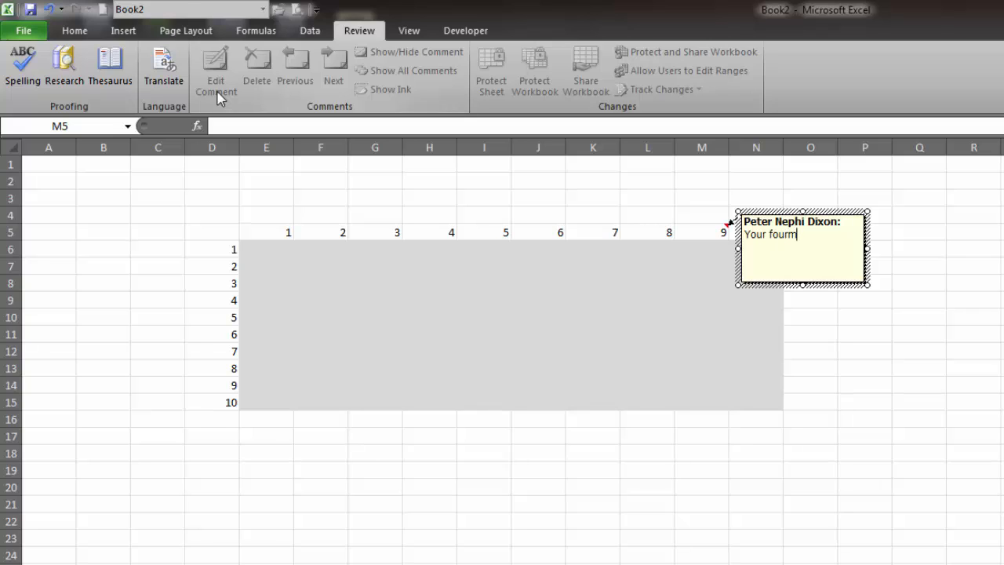
key("BackSpace")
key("BackSpace")
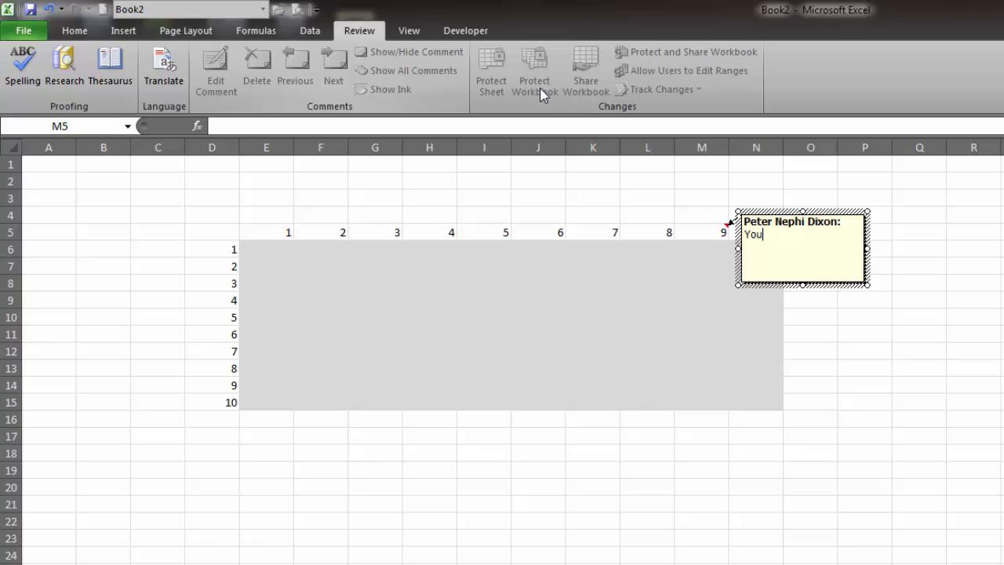
right_click(706, 232)
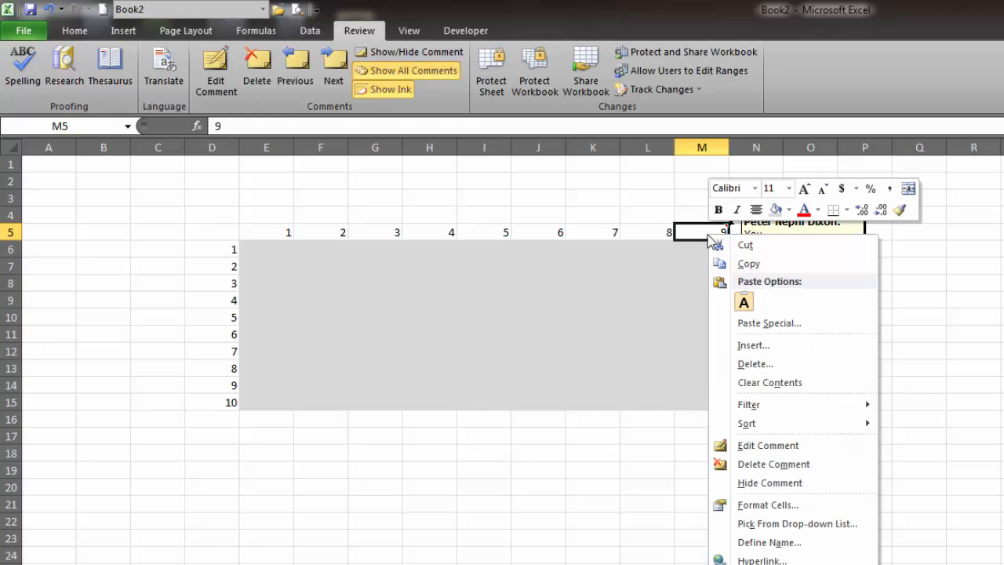
left_click(773, 464)
left_click(538, 266)
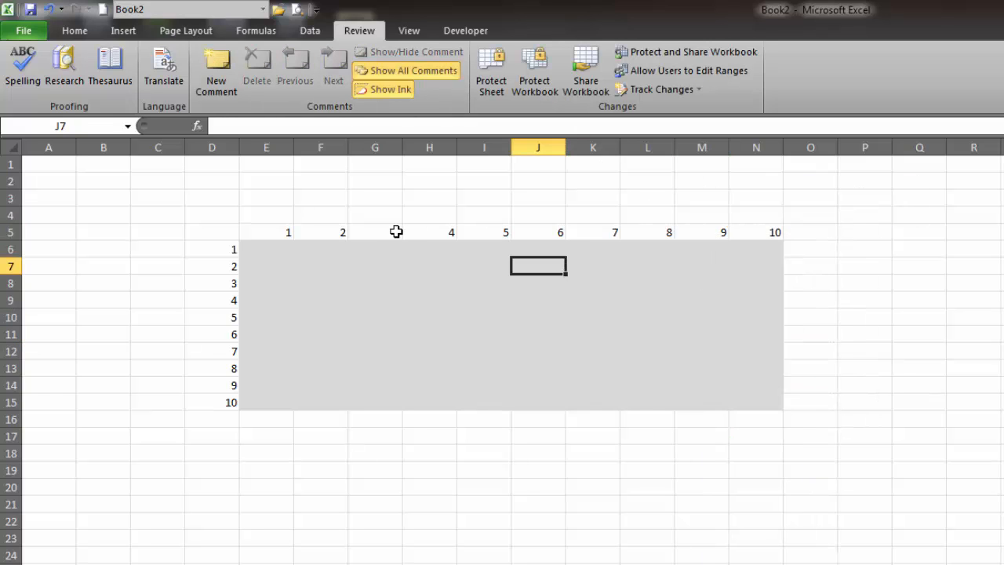
left_click(726, 349)
left_click(547, 314)
left_click(321, 299)
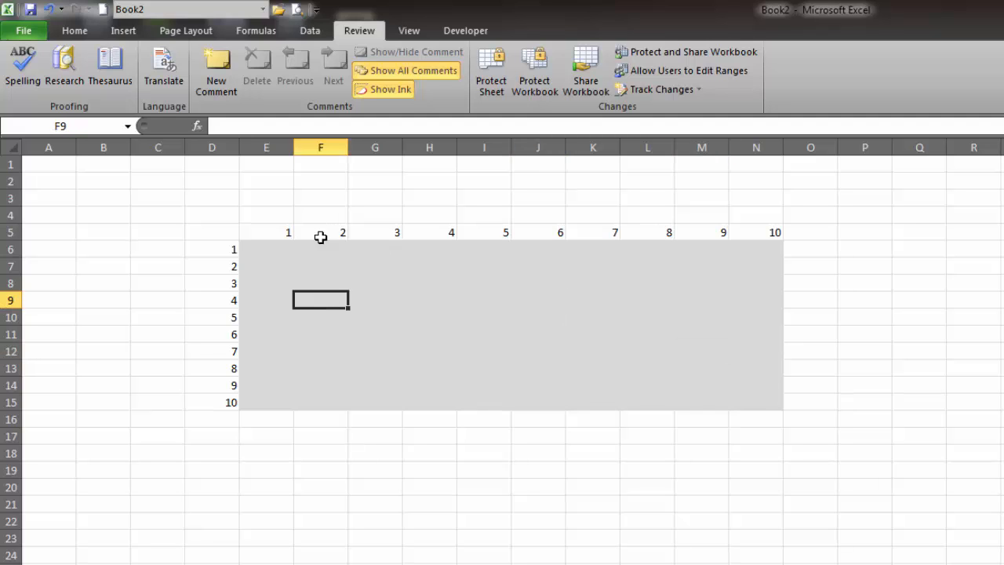
Insert an empty comment on cell F7 and delete it again.
left_click(315, 267)
key("shift+F2")
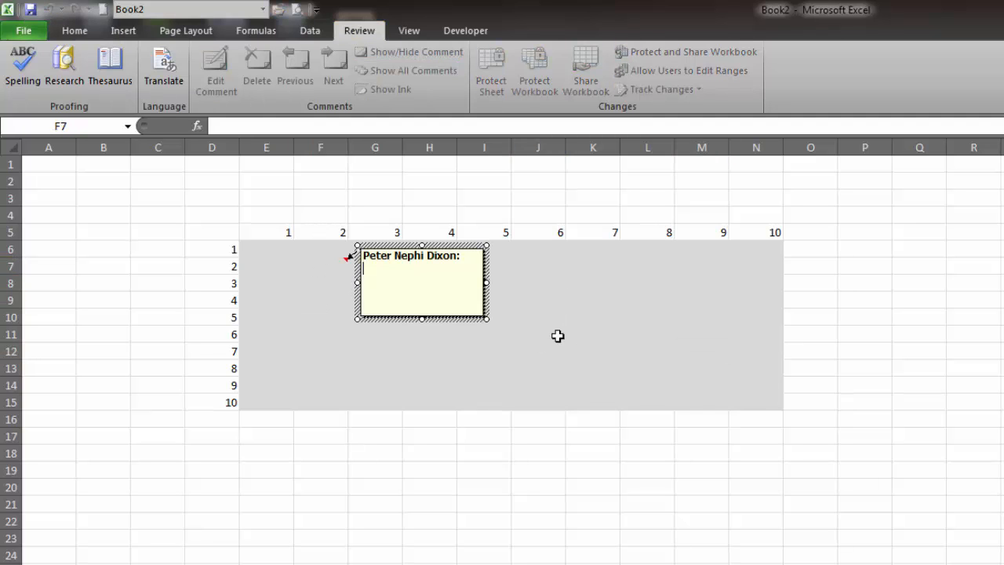
left_click(312, 261)
right_click(315, 262)
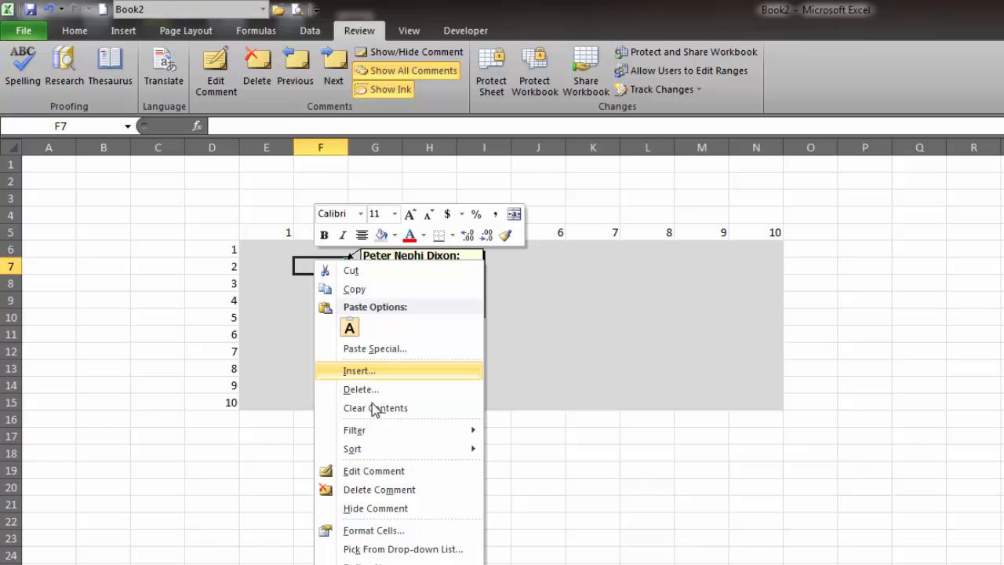
left_click(383, 486)
left_click(1003, 385)
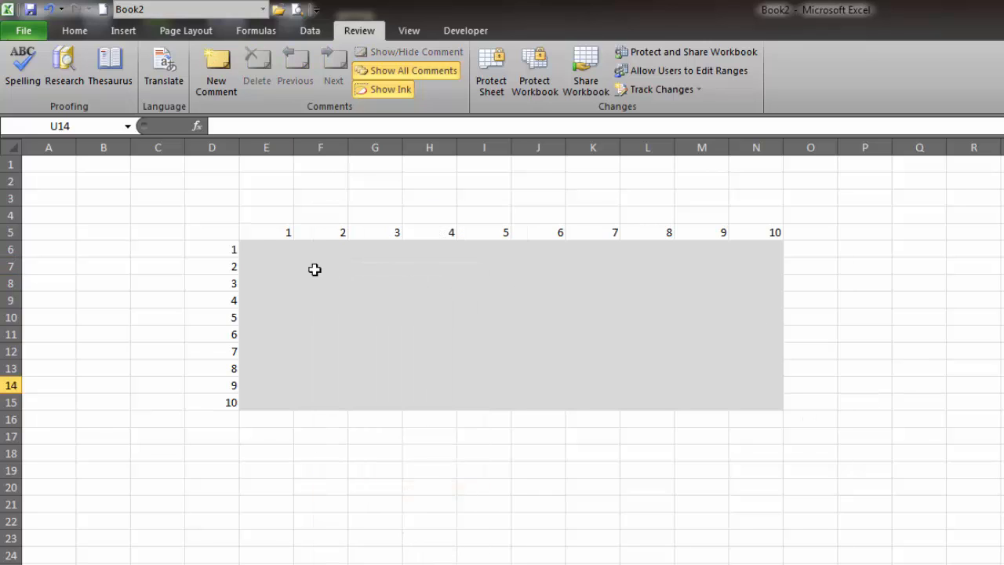
Enter the formula =E5*D6 in cell E6 to multiply the column header by the row header.
left_click(272, 251)
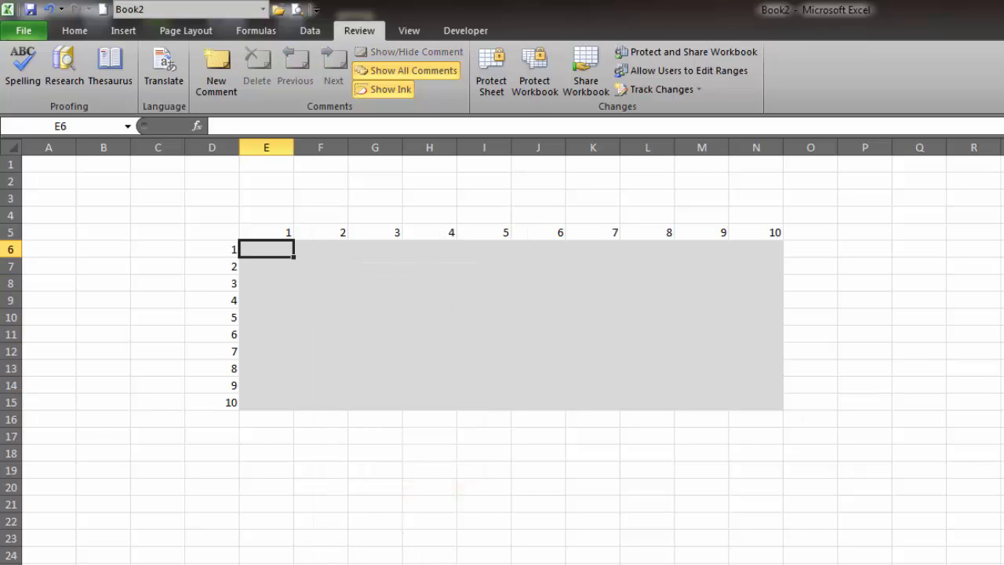
type("=")
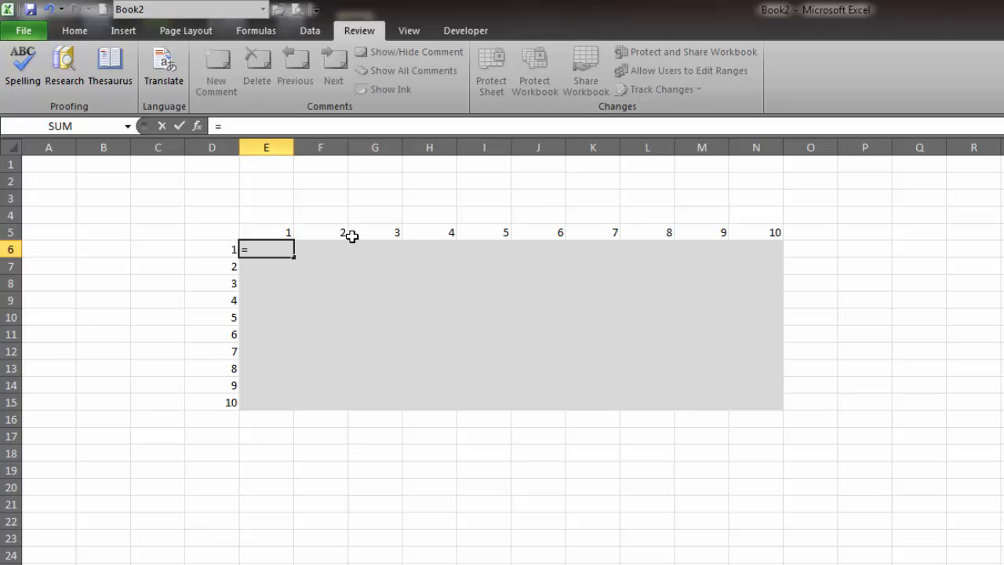
left_click(268, 232)
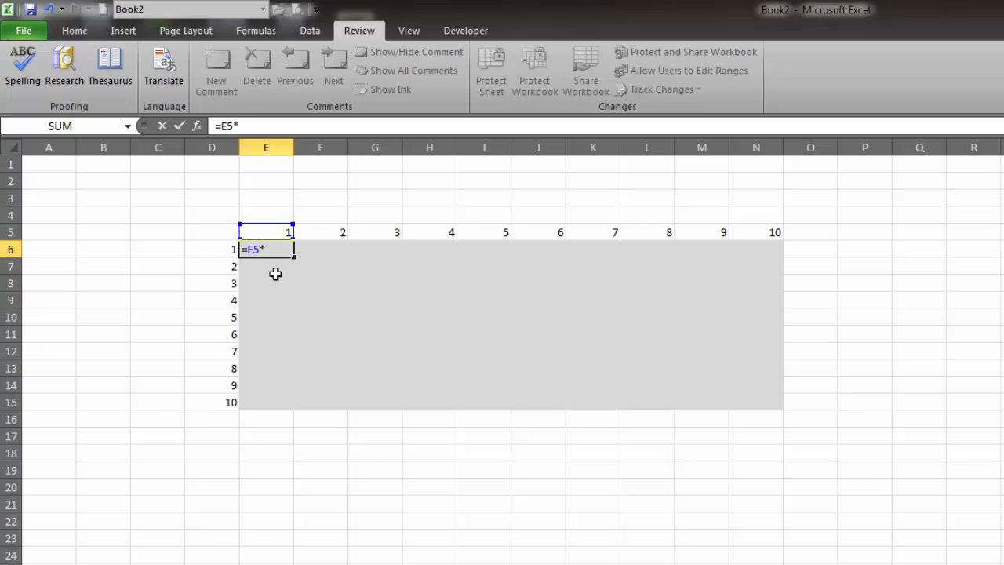
type("*")
left_click(210, 248)
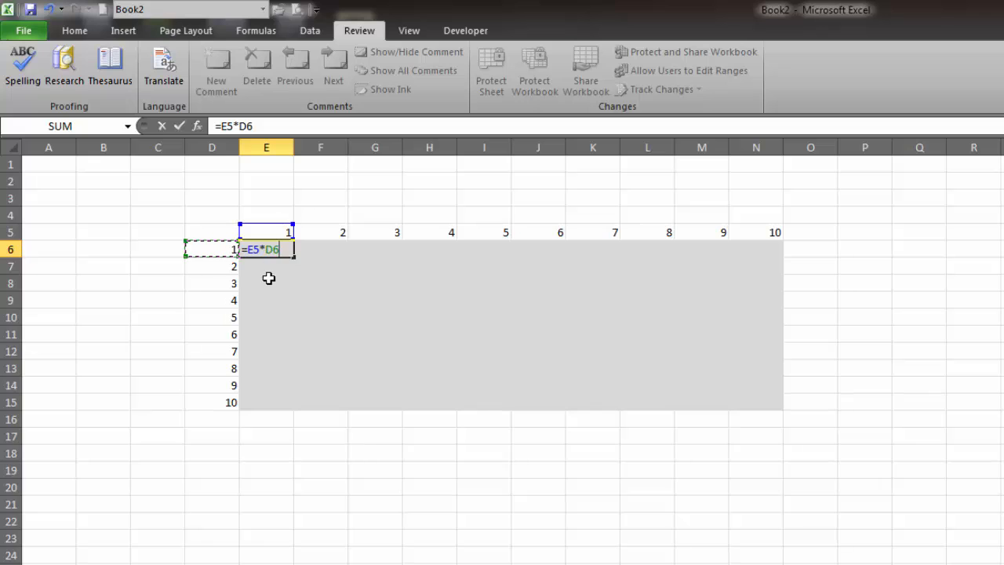
key("Return")
Check the formula's references in E6 and fill it across and down the whole gray grid to N15.
double_click(277, 250)
key("Return")
left_click(270, 250)
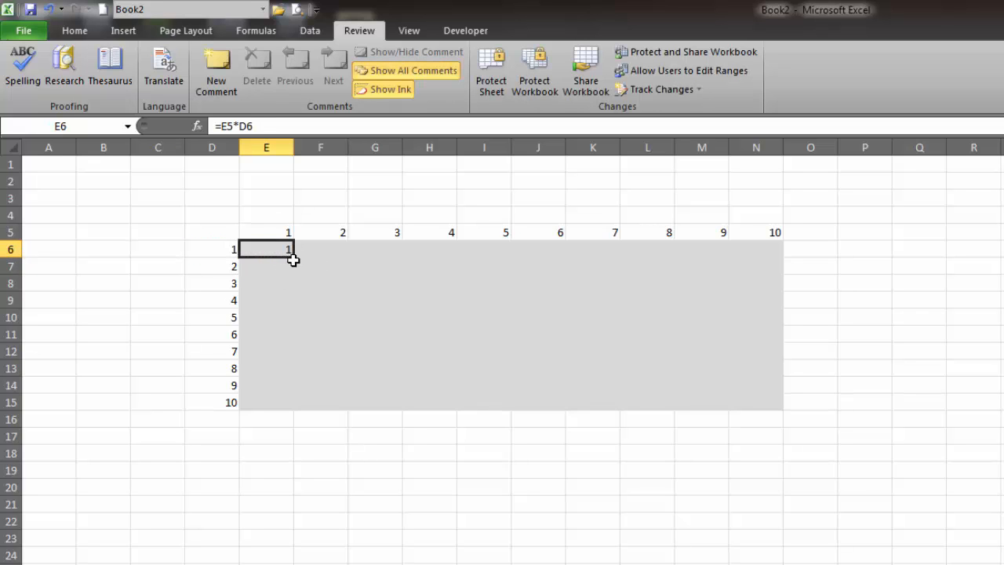
left_click_drag(294, 256, 782, 412)
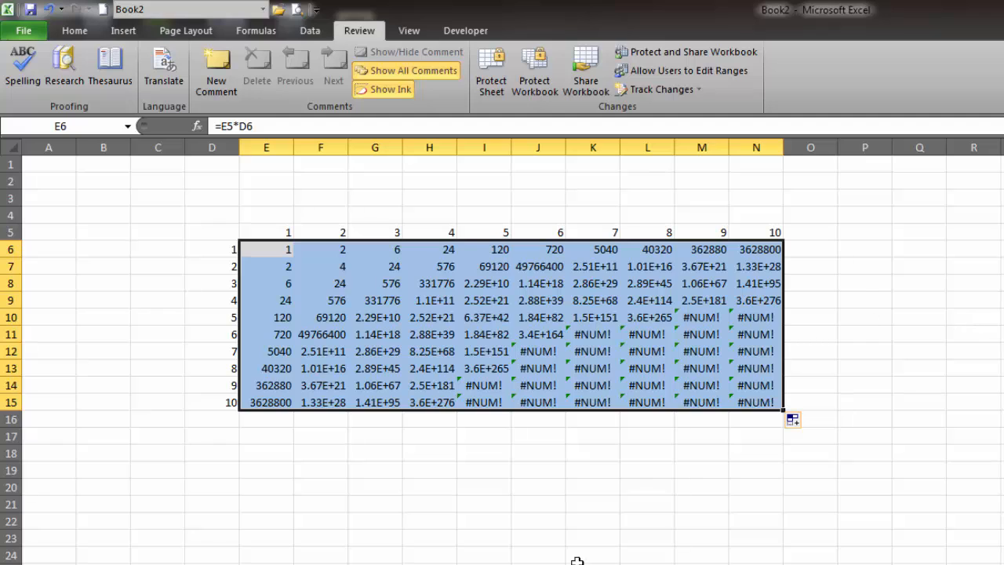
Inspect which cells the filled formulas in G7, E6 and F6 refer to.
left_click(642, 298)
double_click(391, 266)
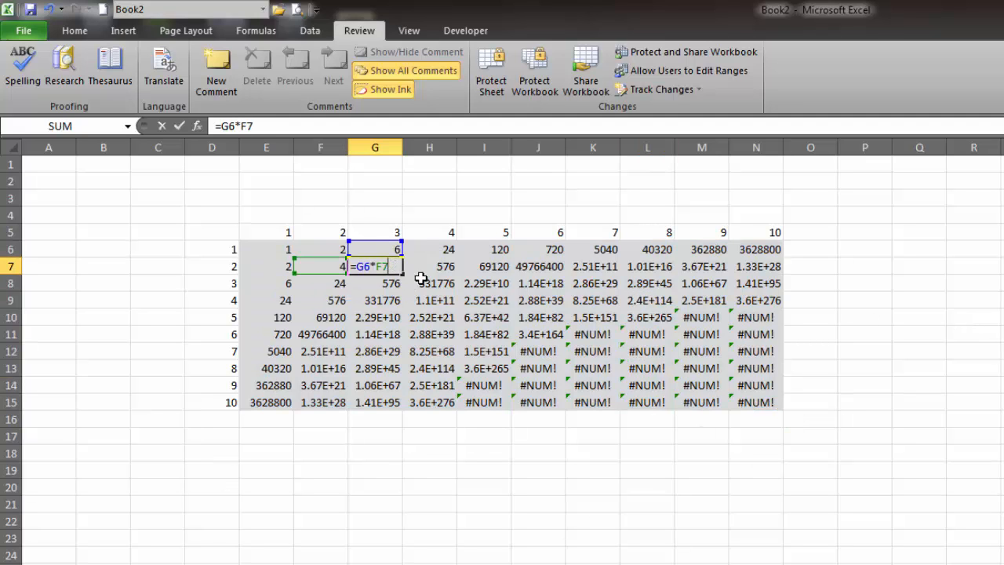
key("Return")
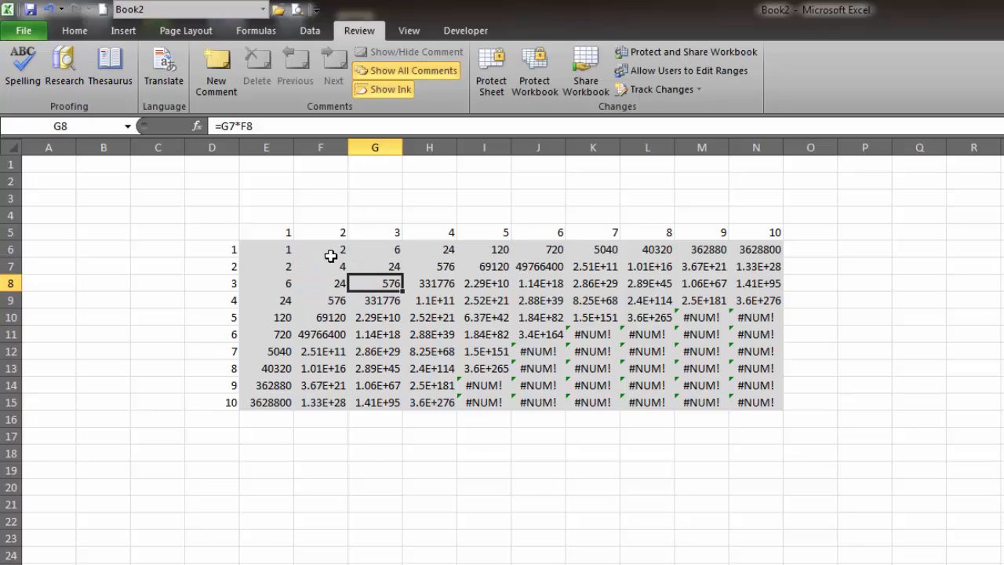
double_click(378, 269)
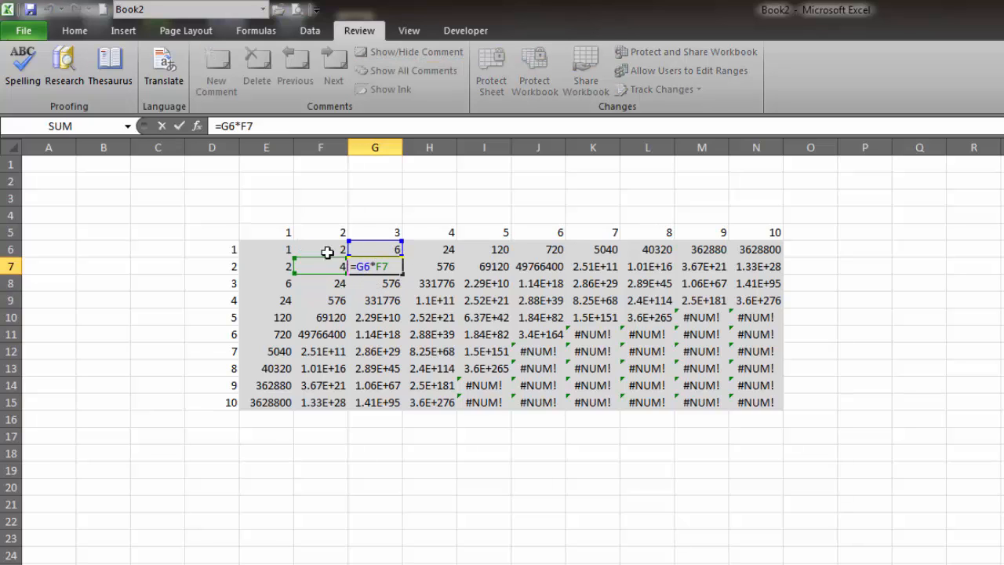
key("Return")
left_click(285, 252)
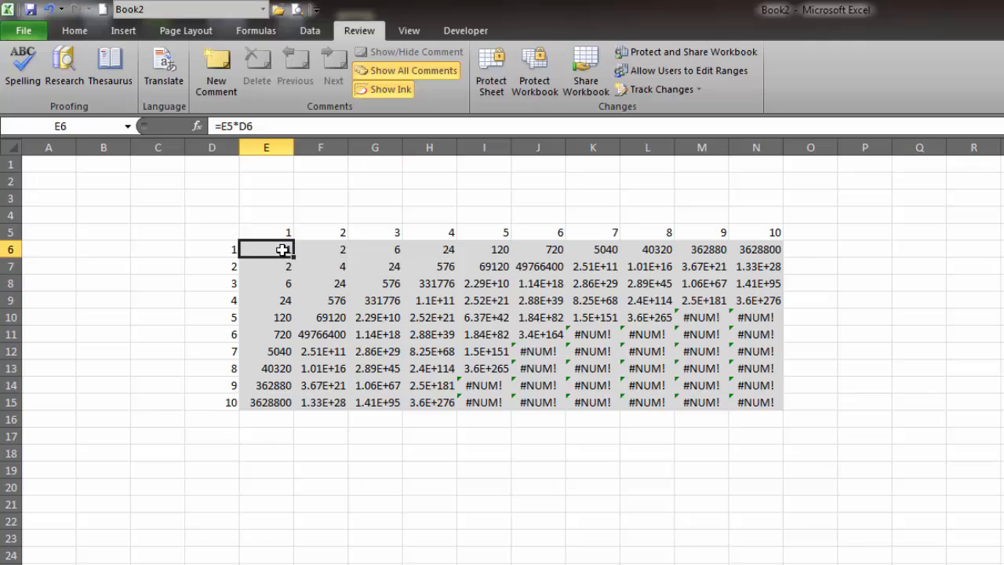
double_click(267, 248)
key("Return")
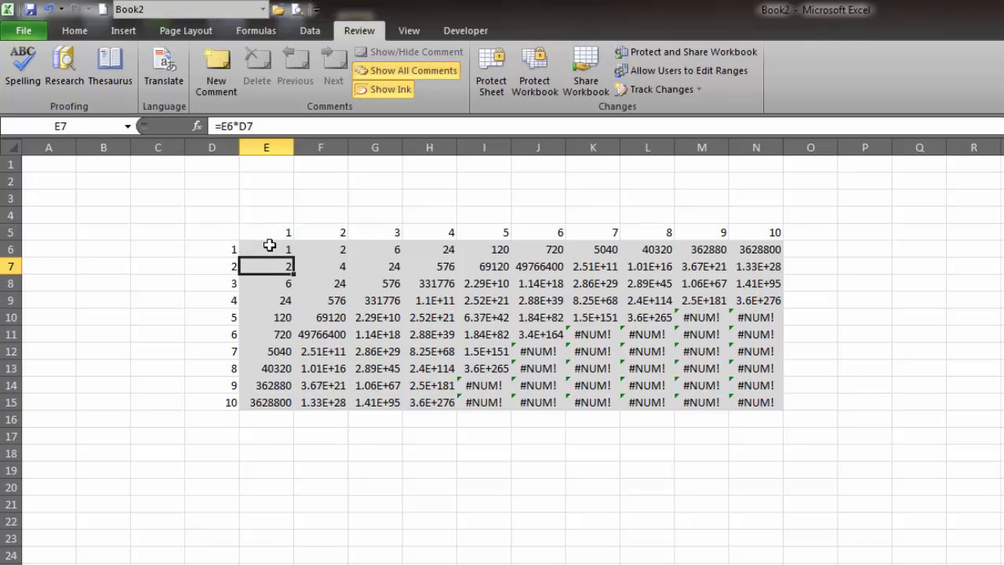
left_click(336, 249)
double_click(335, 249)
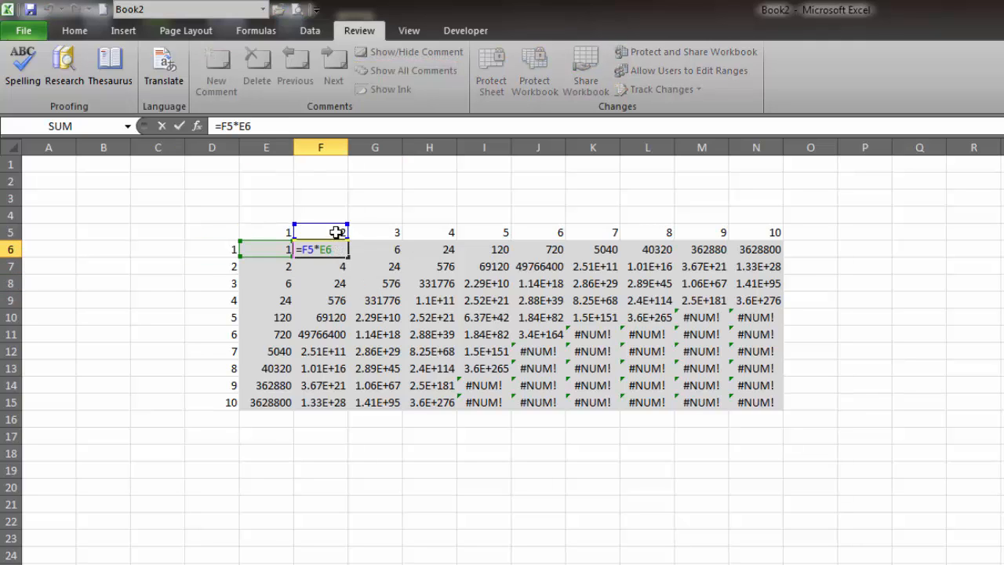
key("Return")
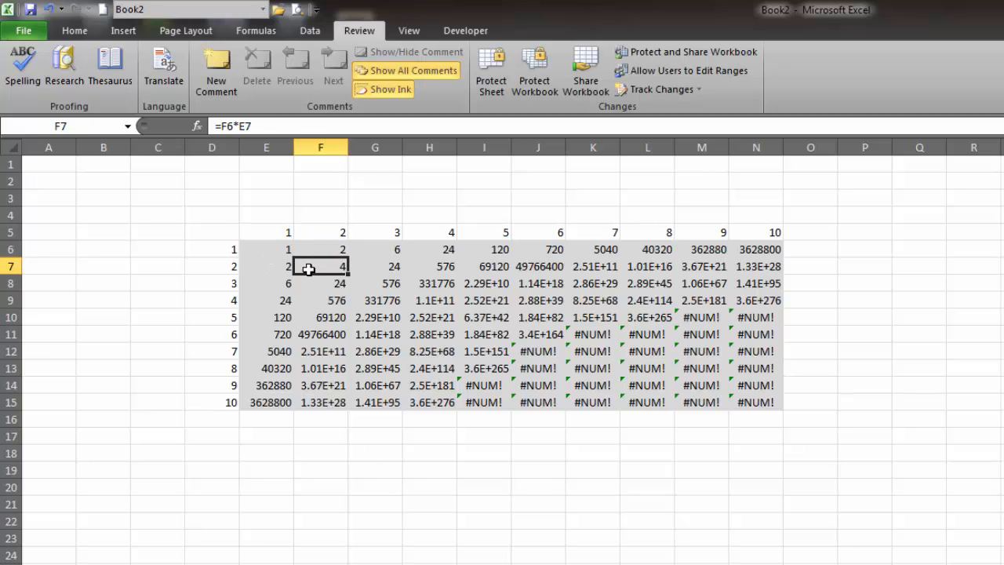
Clear the contents of the grid E6:N15 and start a new formula in E6 with a reference to E5.
left_click_drag(274, 249, 765, 403)
key("Delete")
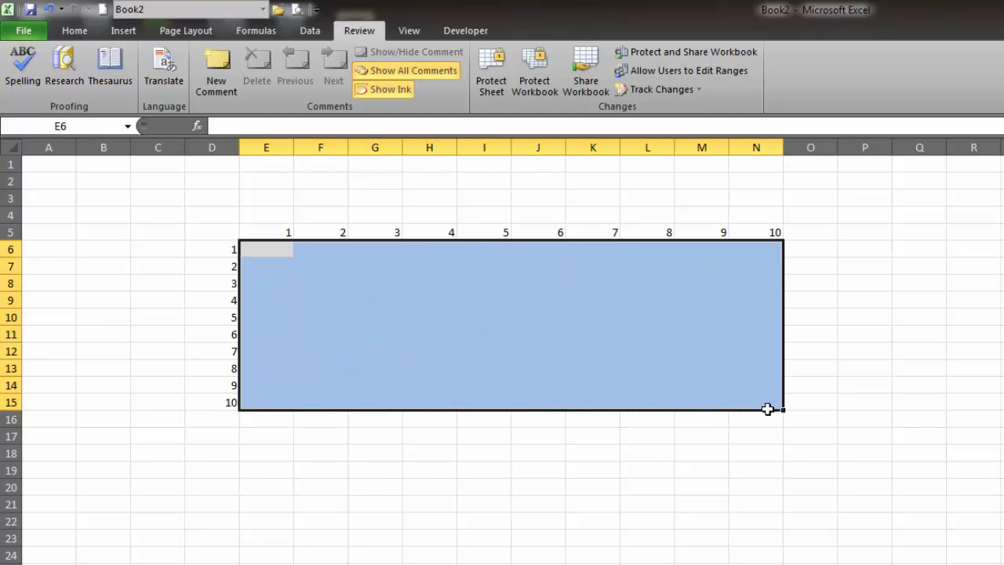
left_click(283, 253)
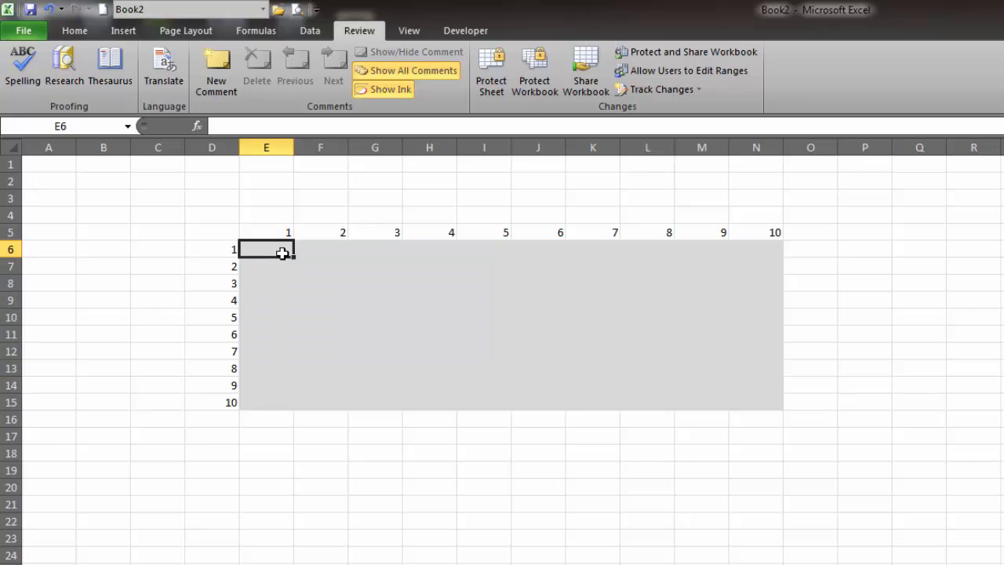
type("=")
key("Up")
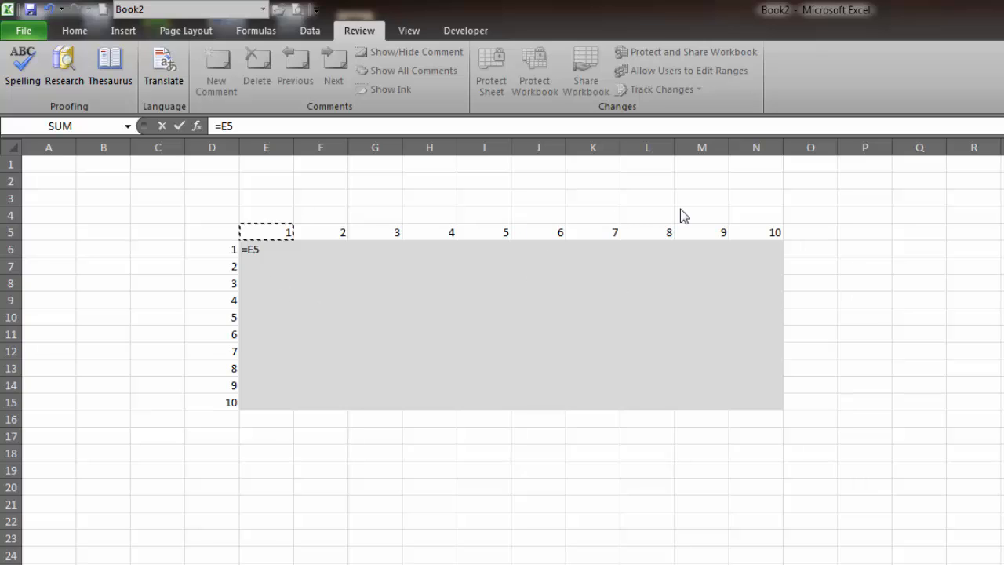
Cycle the E5 reference through its absolute forms and lock only its row as E$5.
left_click(261, 249)
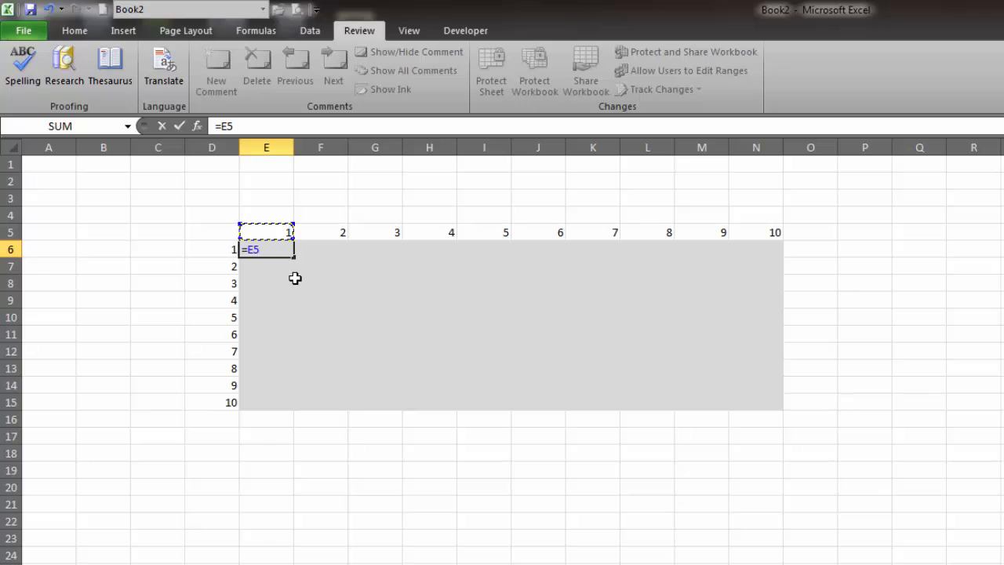
key("F4")
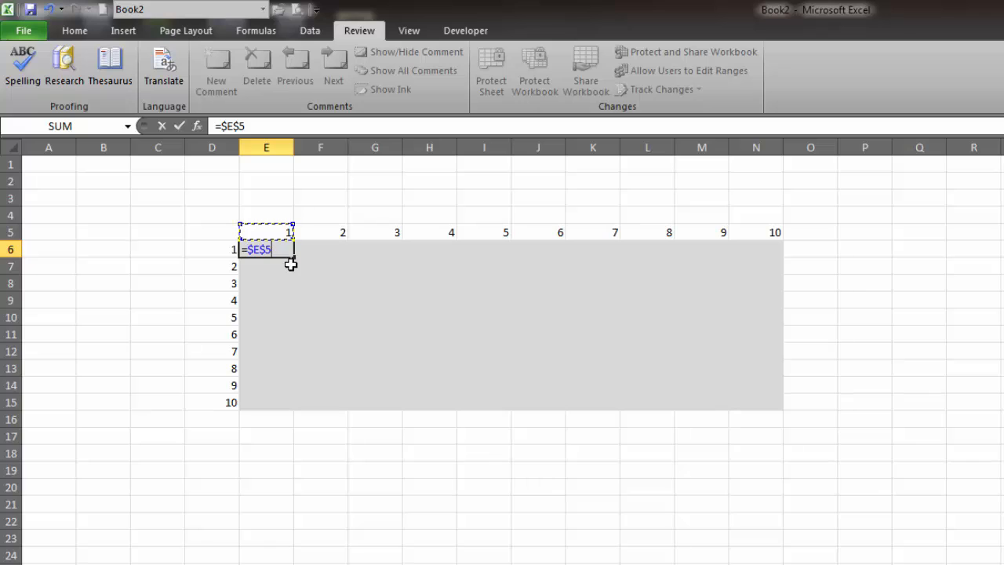
key("F4")
key("F4")
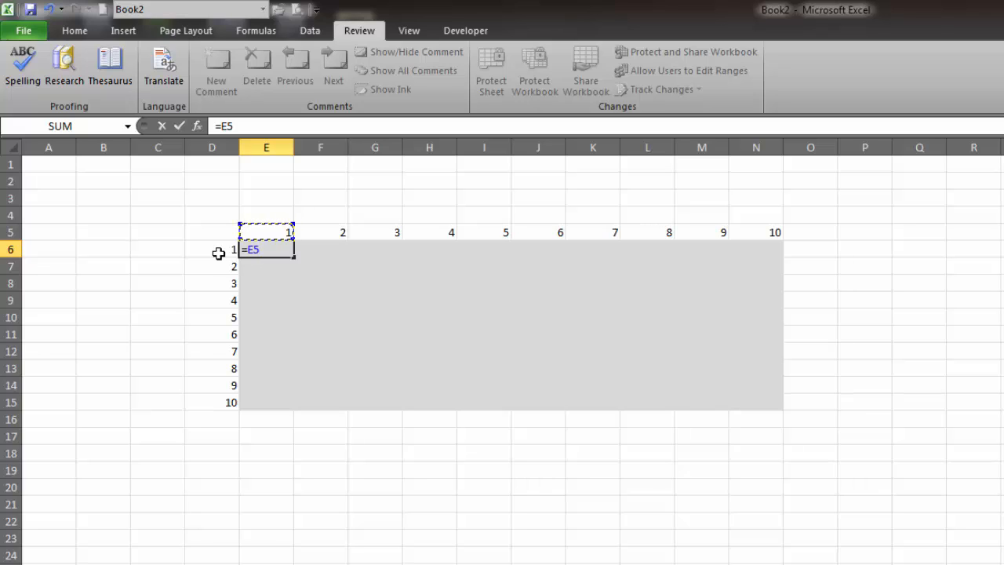
key("F4")
key("F4")
Multiply by row header D6 with only its column locked, completing the formula =E$5*$D6 in E6.
left_click(223, 248)
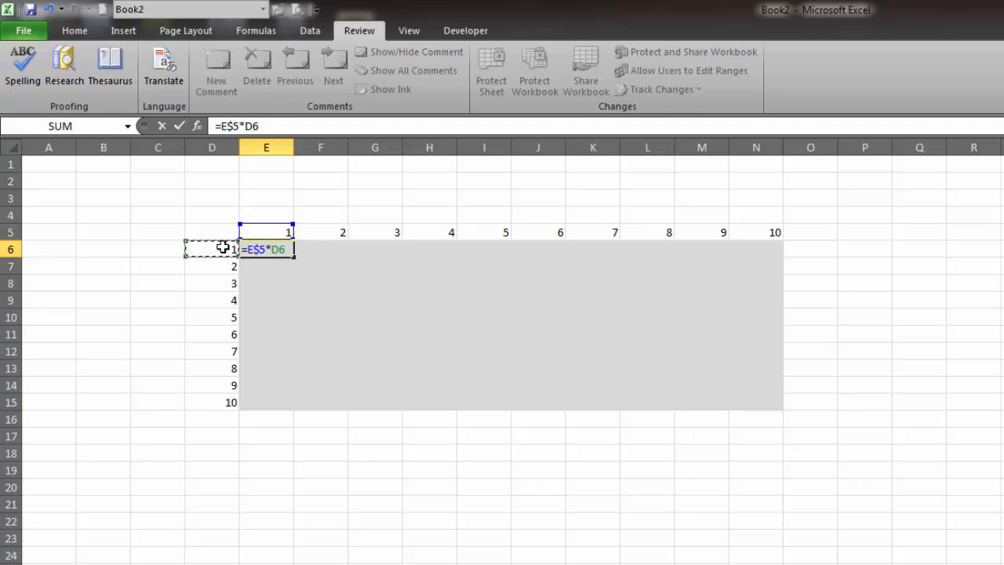
key("F4")
key("F4")
key("F4")
key("Return")
Fill the E6 formula across row 6 to N6 and check the references in N6.
left_click(276, 253)
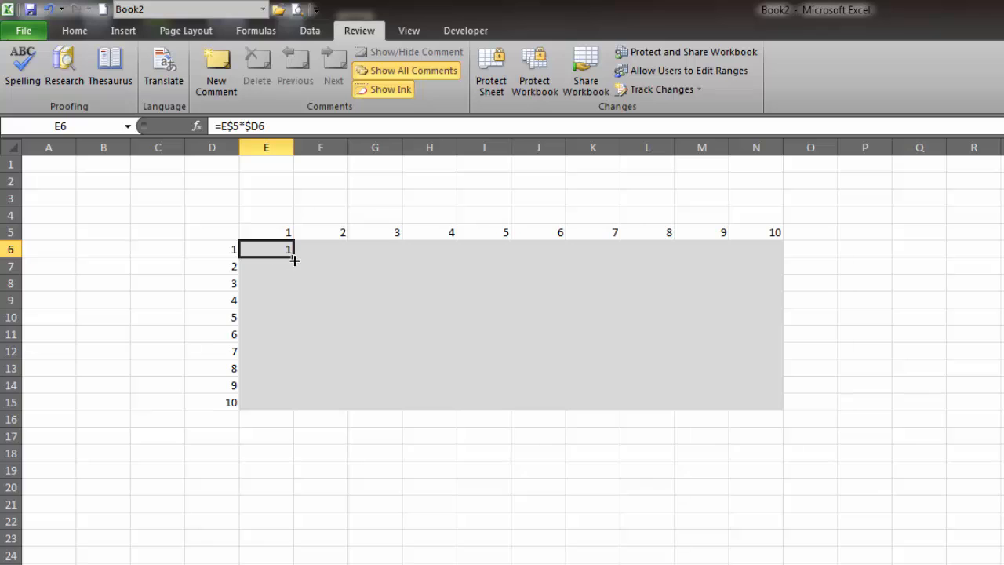
left_click_drag(317, 264, 782, 246)
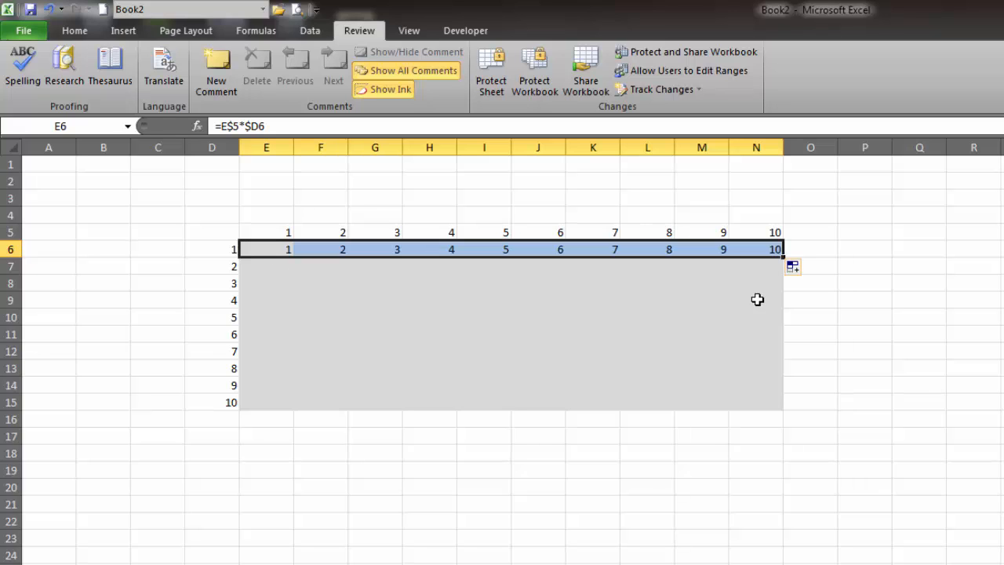
double_click(763, 250)
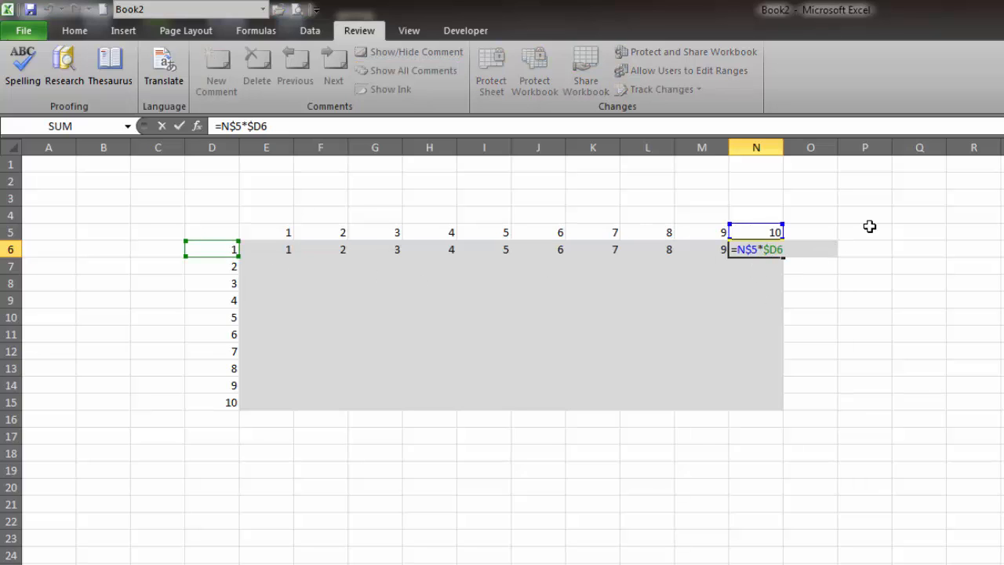
key("Return")
Fill the formulas in E6:N6 down through row 15 to complete the multiplication table.
left_click_drag(273, 251, 759, 249)
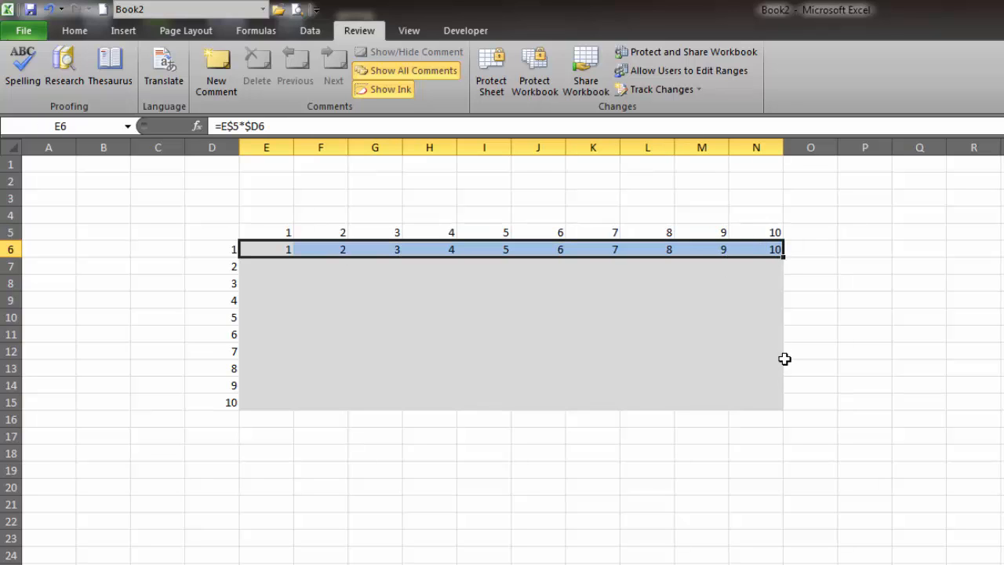
left_click(896, 292)
left_click_drag(271, 249, 777, 249)
left_click_drag(787, 331, 786, 251)
double_click(781, 256)
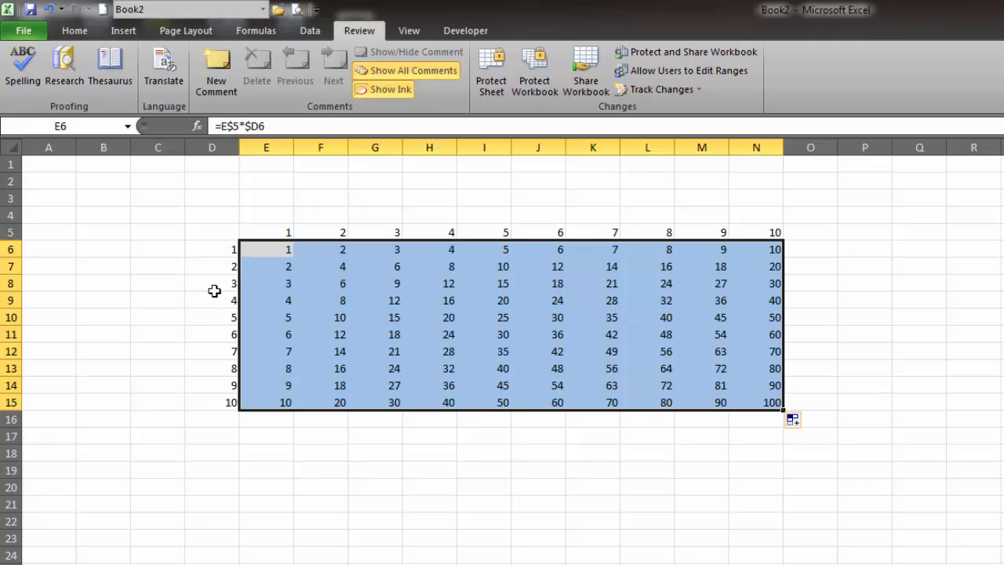
Examine the row headers and the filled grid, and check the formula references in N15.
left_click_drag(225, 251, 224, 395)
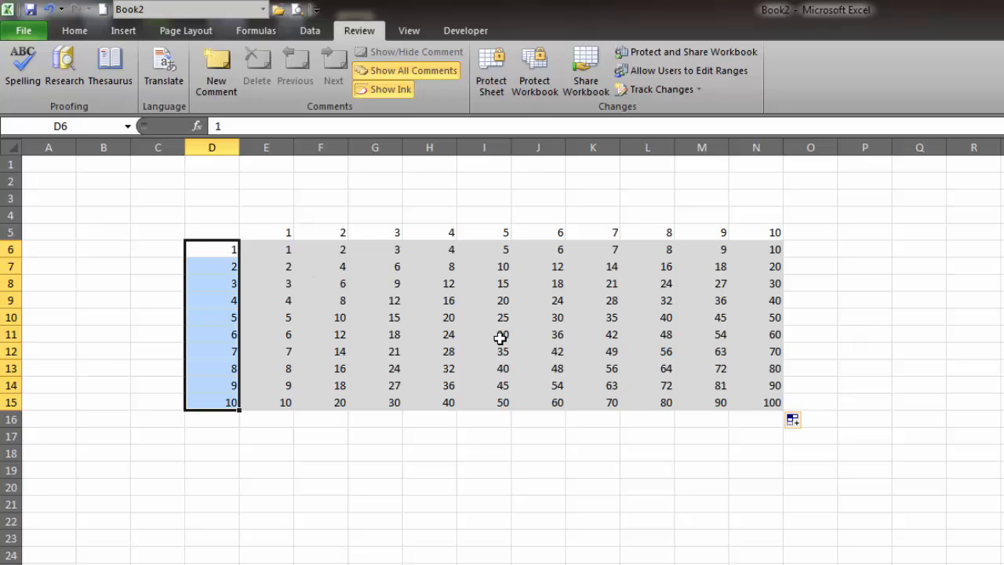
left_click(1002, 318)
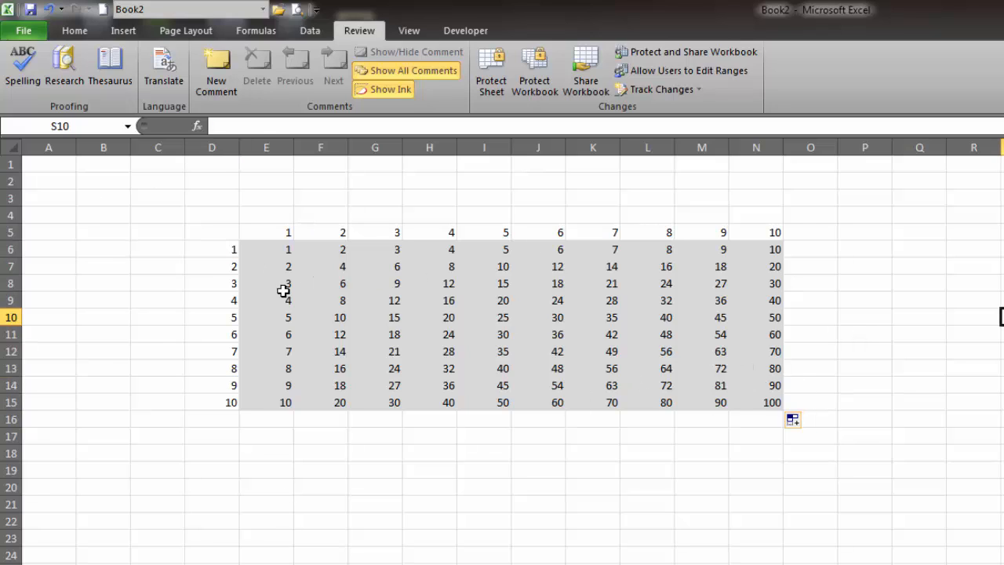
left_click_drag(254, 246, 755, 394)
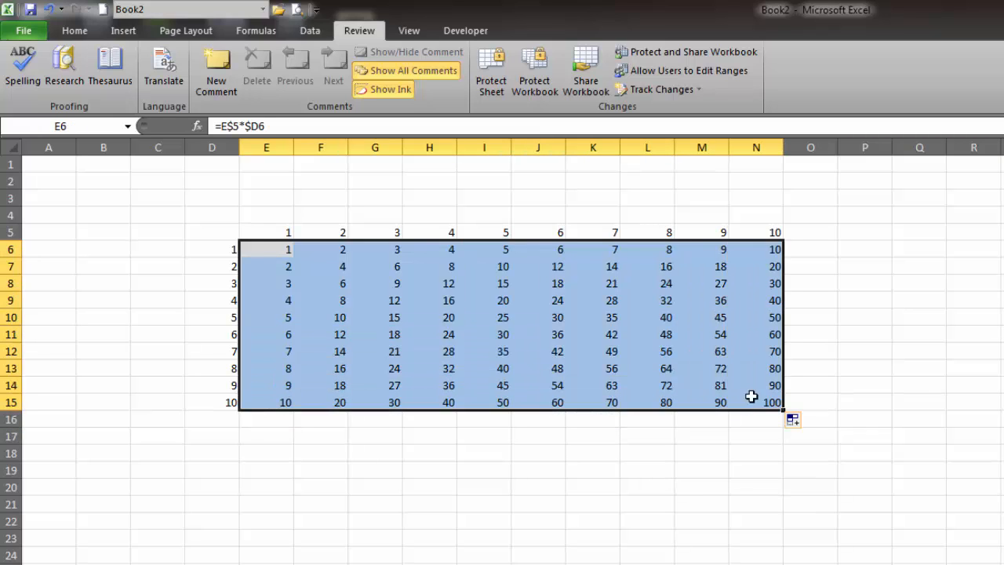
double_click(757, 397)
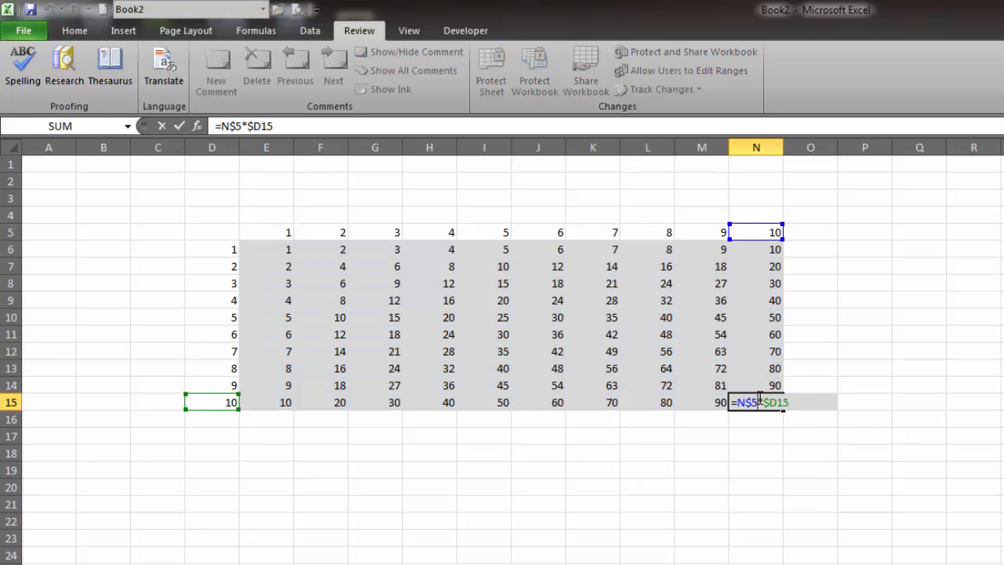
key("Return")
left_click_drag(301, 243, 757, 398)
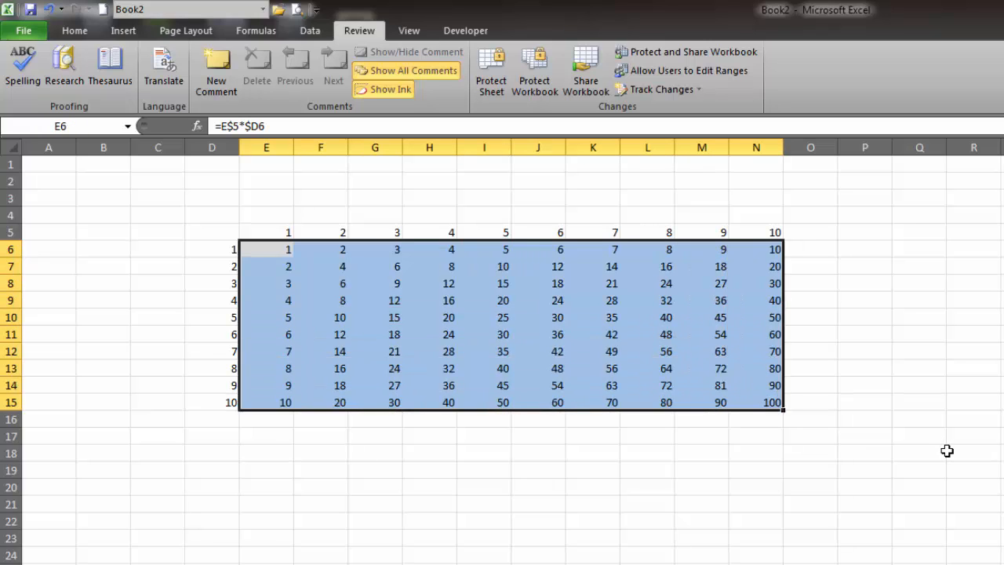
left_click(839, 473)
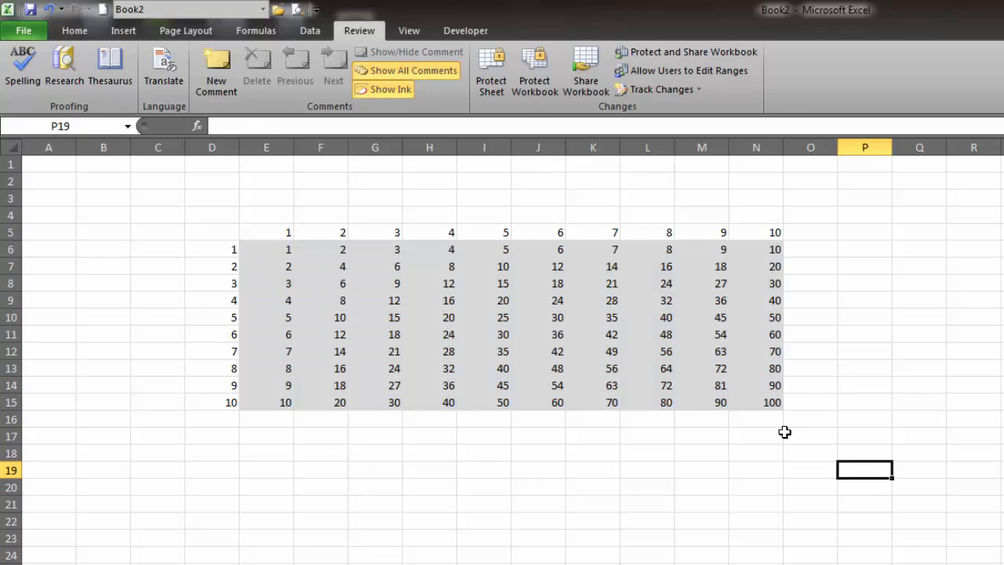
Add an outside border around the multiplication grid E6:N15.
left_click_drag(768, 400, 262, 247)
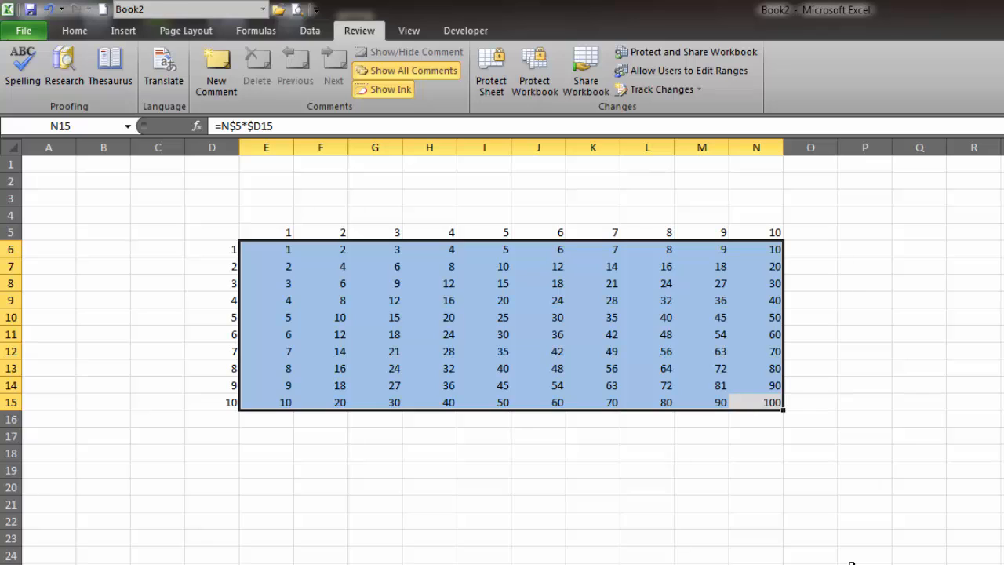
key("alt")
key("alt")
key("alt")
key("h")
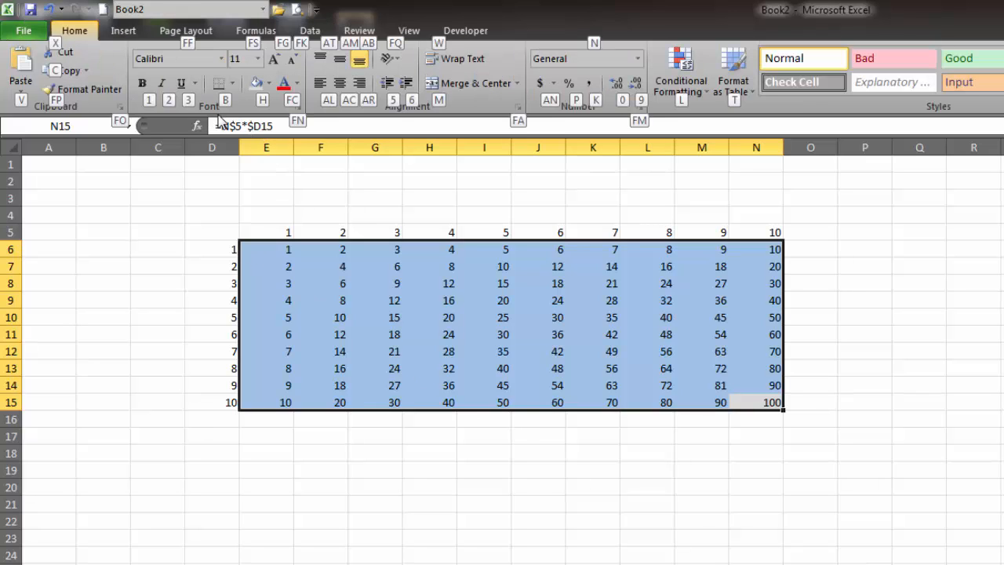
key("b")
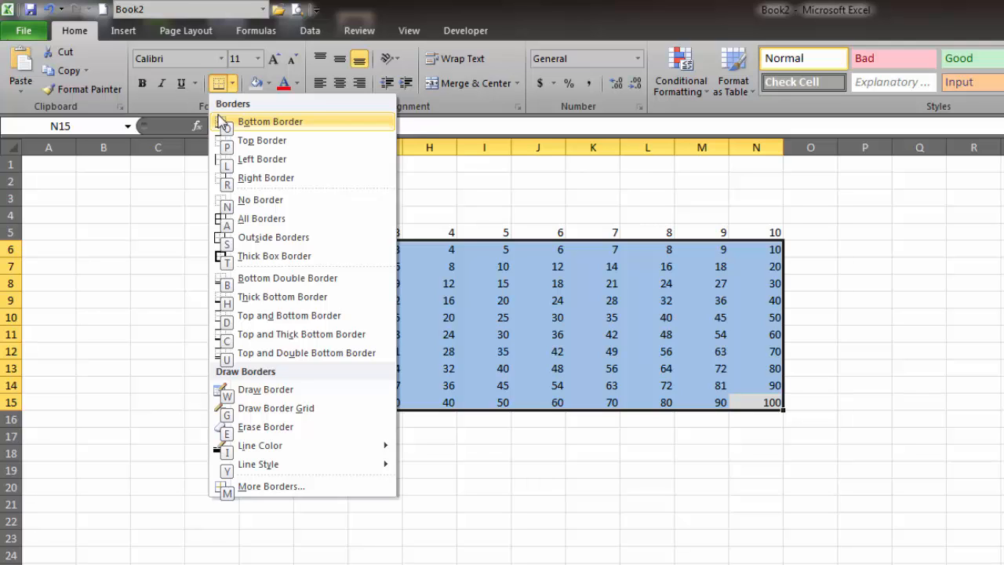
key("Escape")
left_click(547, 508)
left_click_drag(259, 251, 792, 407)
left_click(964, 389)
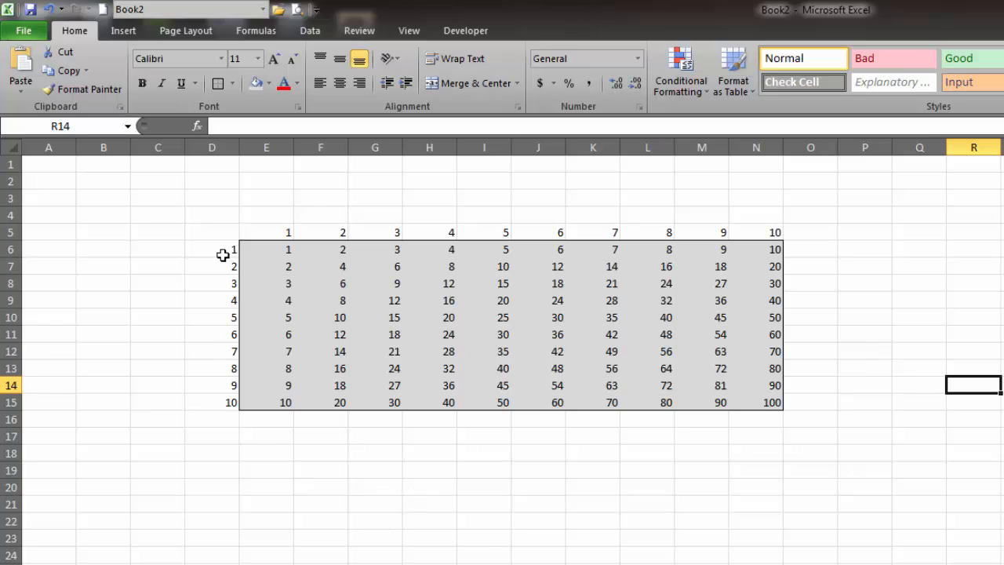
Review the mixed-reference formulas in the first and last grid cells, E6 and N15, and highlight the whole grid.
left_click_drag(222, 255, 224, 264)
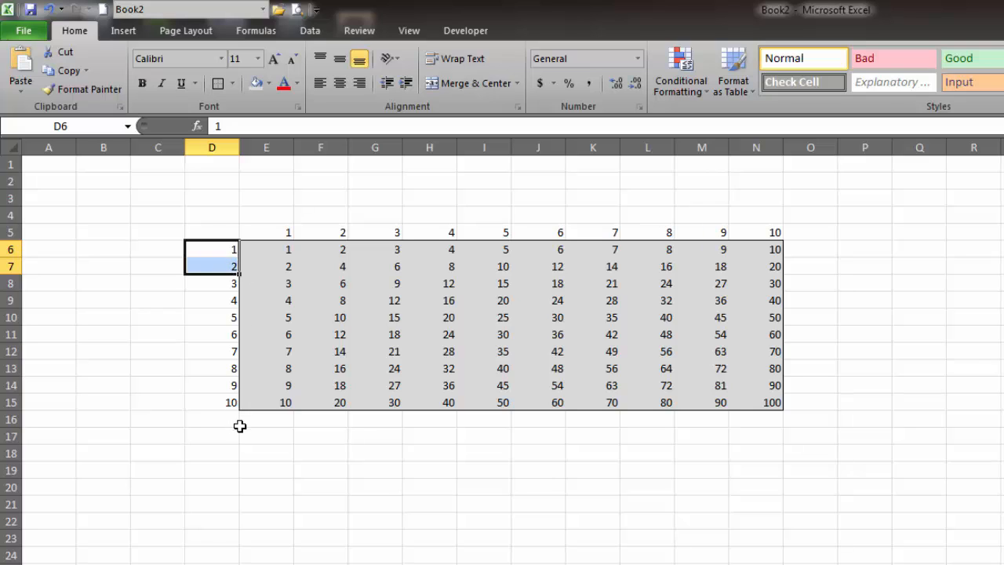
left_click(280, 251)
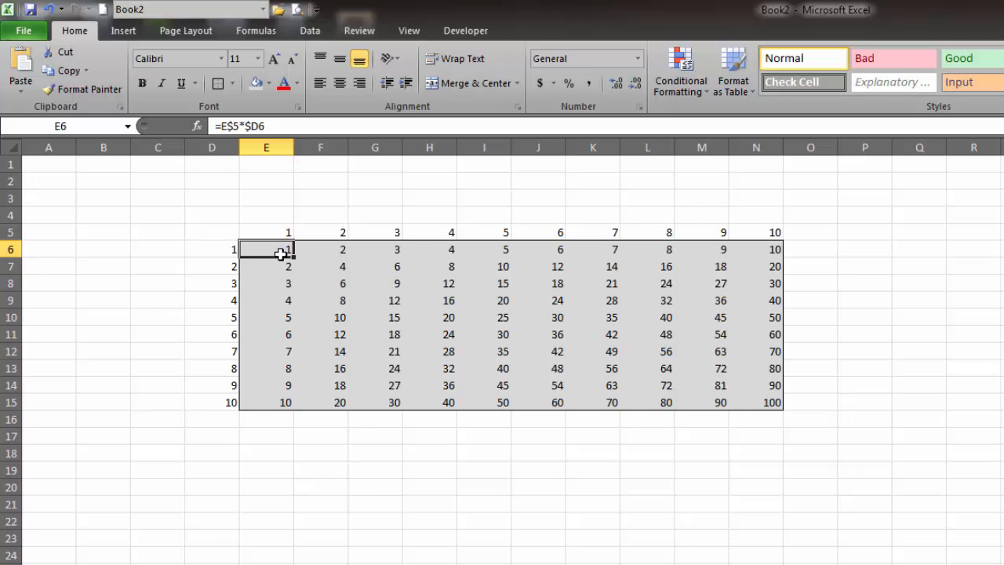
double_click(279, 251)
key("Return")
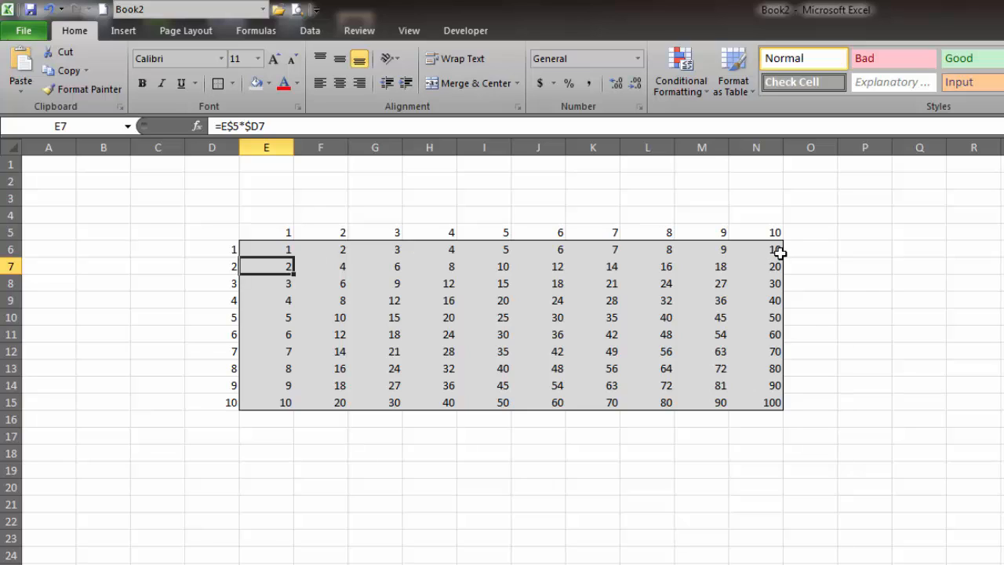
left_click(768, 404)
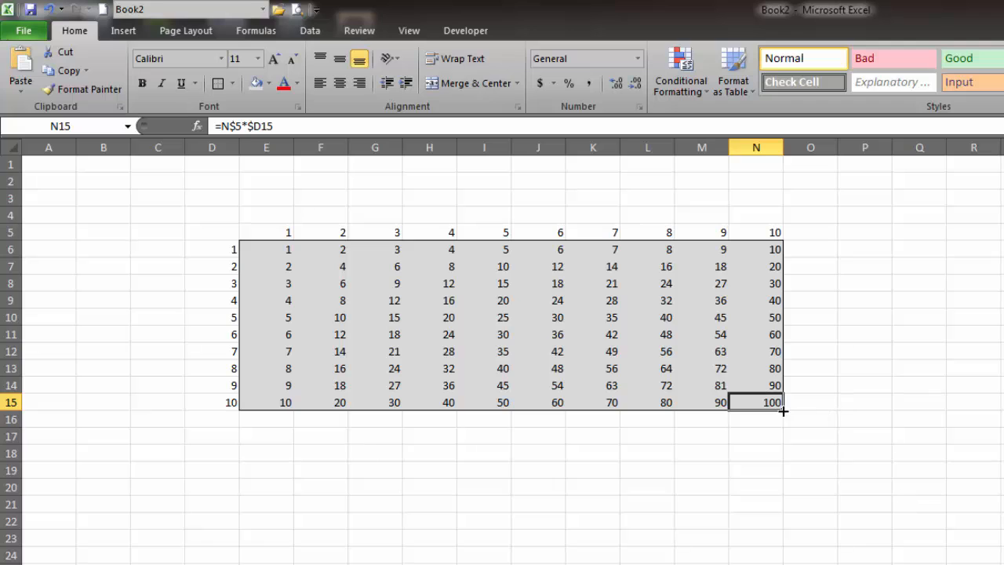
left_click_drag(772, 403, 562, 337)
left_click_drag(949, 398, 923, 384)
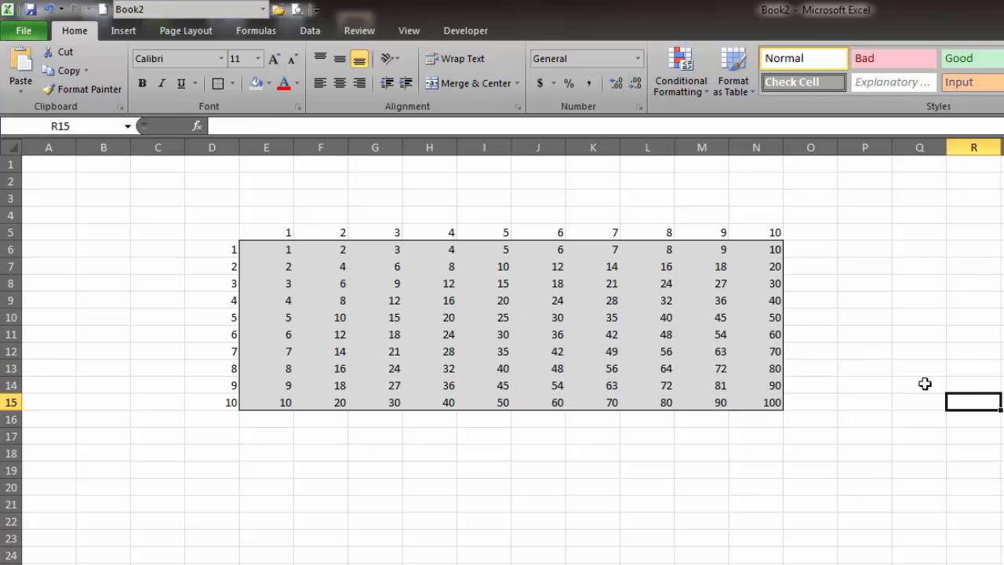
left_click_drag(773, 400, 275, 241)
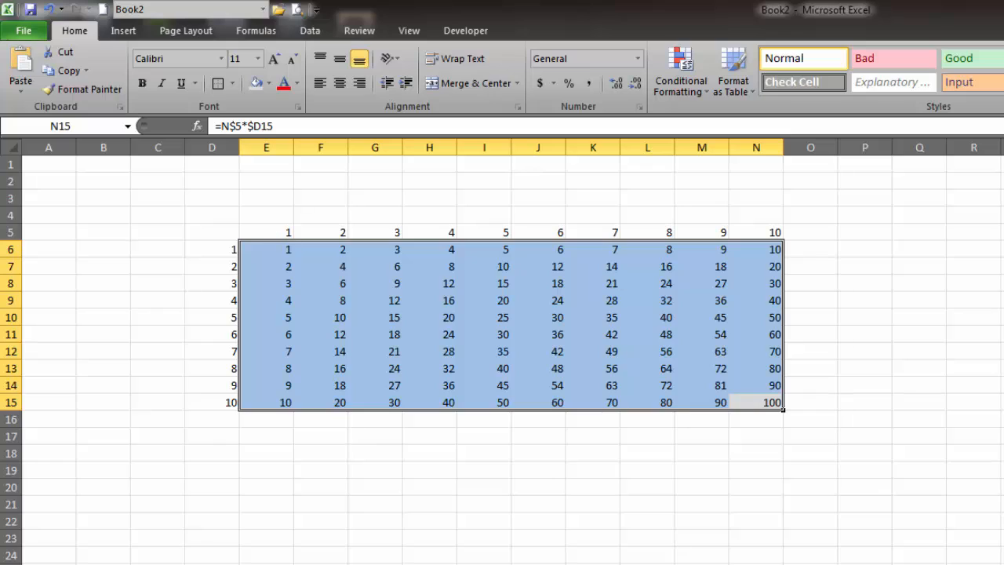